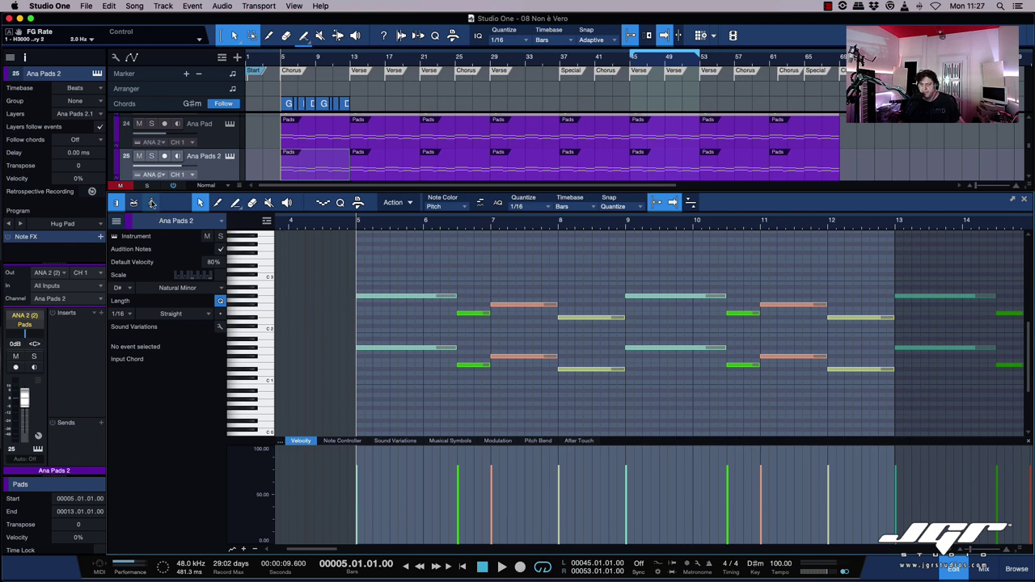
Step: Show the Ana Pads 2 part in score view and look through its notation
{"action": "left_click", "coordinate": [152, 203]}
{"action": "scroll", "coordinate": [313, 261], "scroll_direction": "down", "scroll_amount": 3}
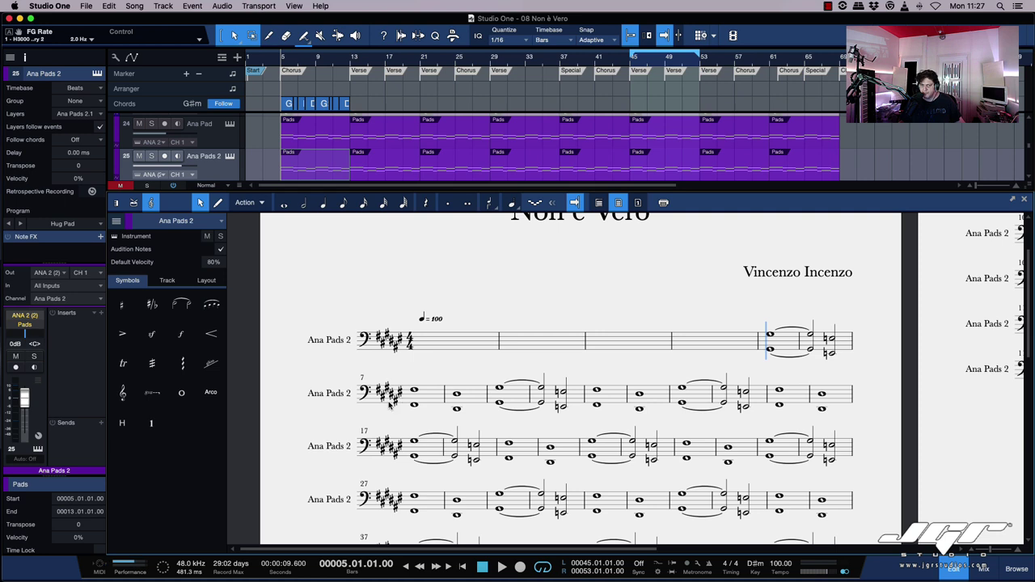
{"action": "scroll", "coordinate": [389, 405], "scroll_direction": "down", "scroll_amount": 1}
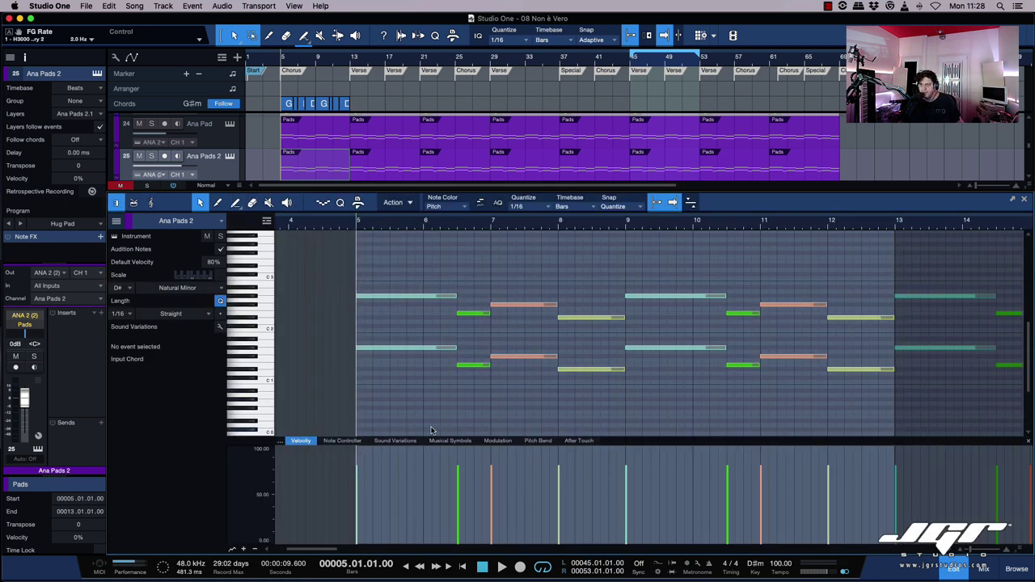
Step: Show the Musical Symbols lane under the piano roll with a separate Velocity lane beneath it, and enlarge the Velocity lane
{"action": "left_click", "coordinate": [456, 441]}
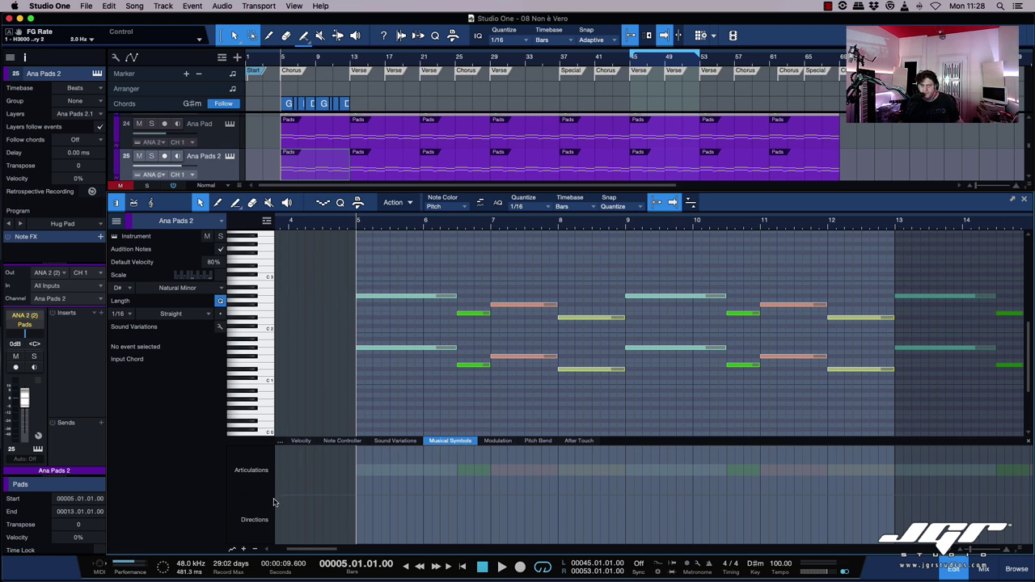
{"action": "left_click", "coordinate": [244, 550]}
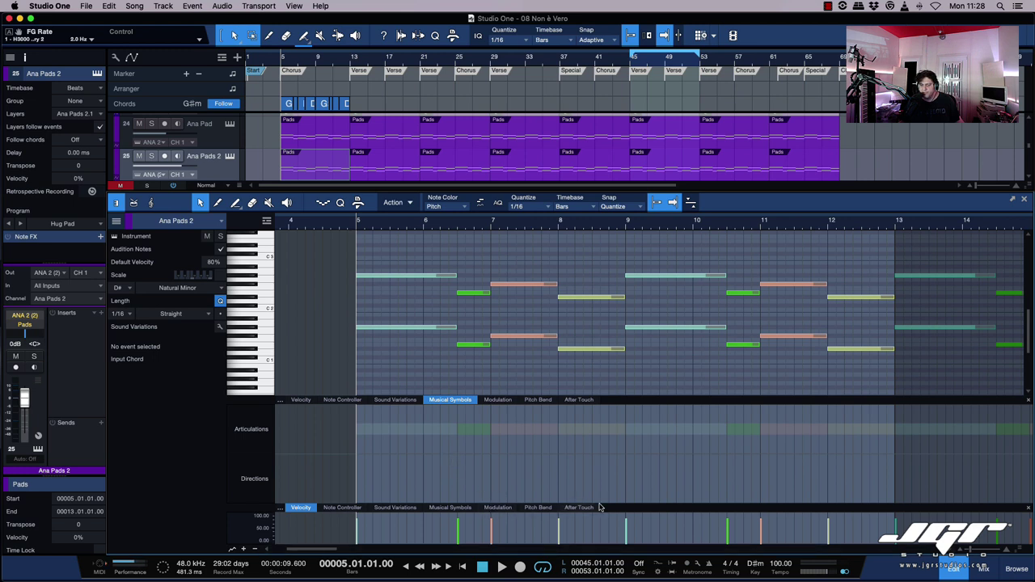
{"action": "left_click_drag", "start_coordinate": [634, 507], "coordinate": [632, 472]}
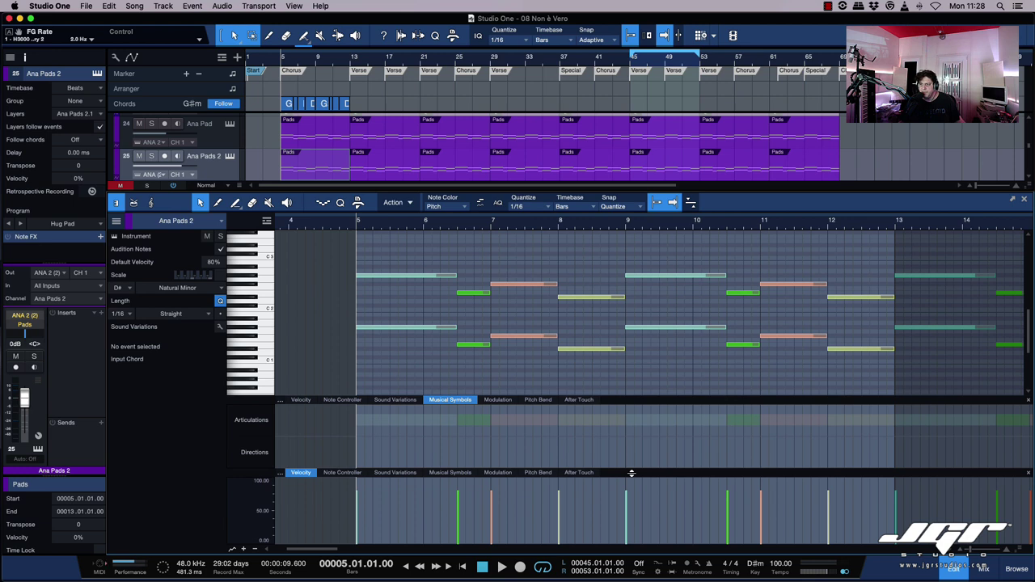
Step: Apply a Sforzando articulation to the first notes at bar 5, check it in the score, and return to the piano roll
{"action": "left_click", "coordinate": [437, 420]}
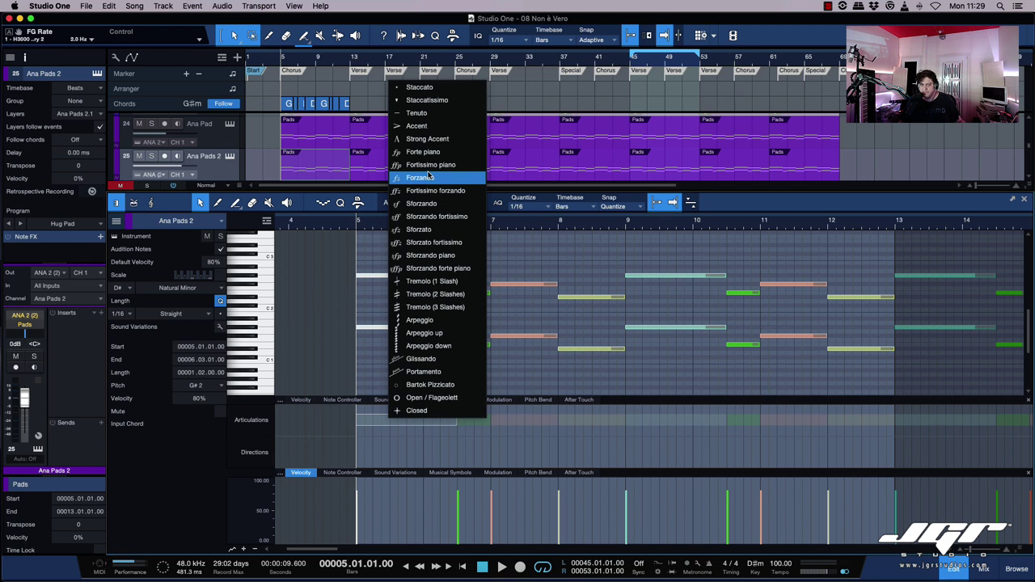
{"action": "left_click", "coordinate": [422, 203]}
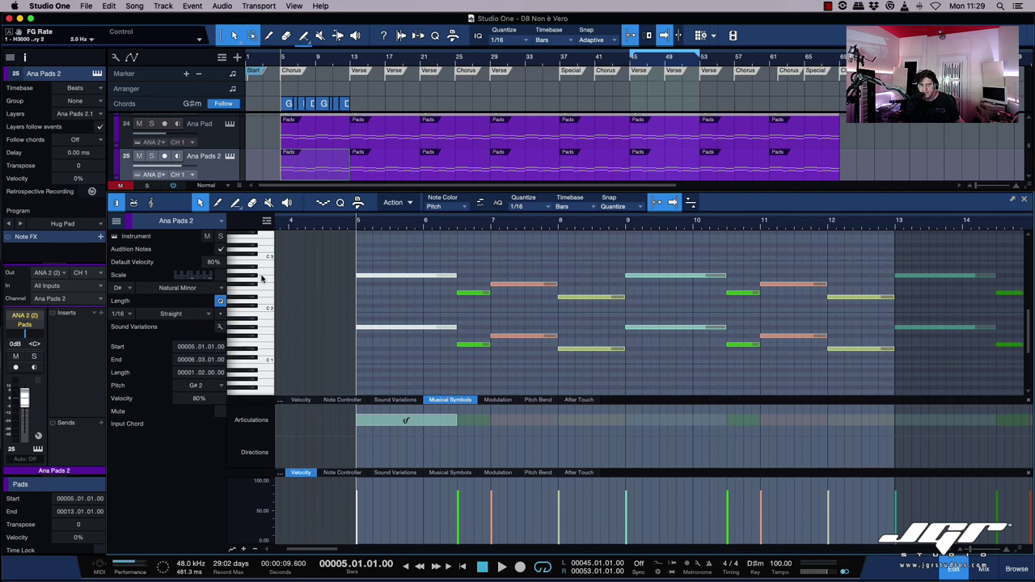
{"action": "left_click", "coordinate": [149, 203]}
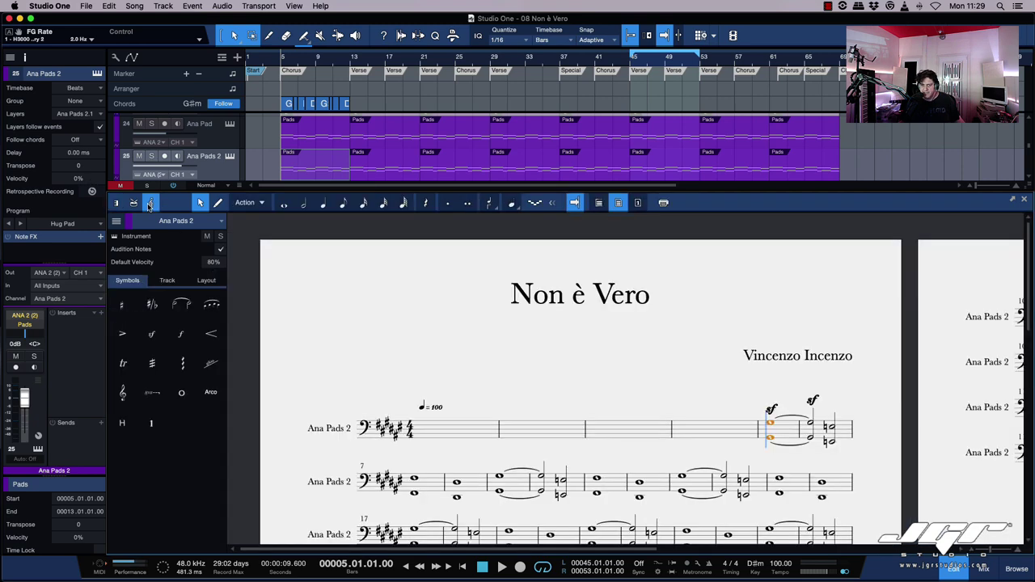
{"action": "scroll", "coordinate": [755, 310], "scroll_direction": "down", "scroll_amount": 3}
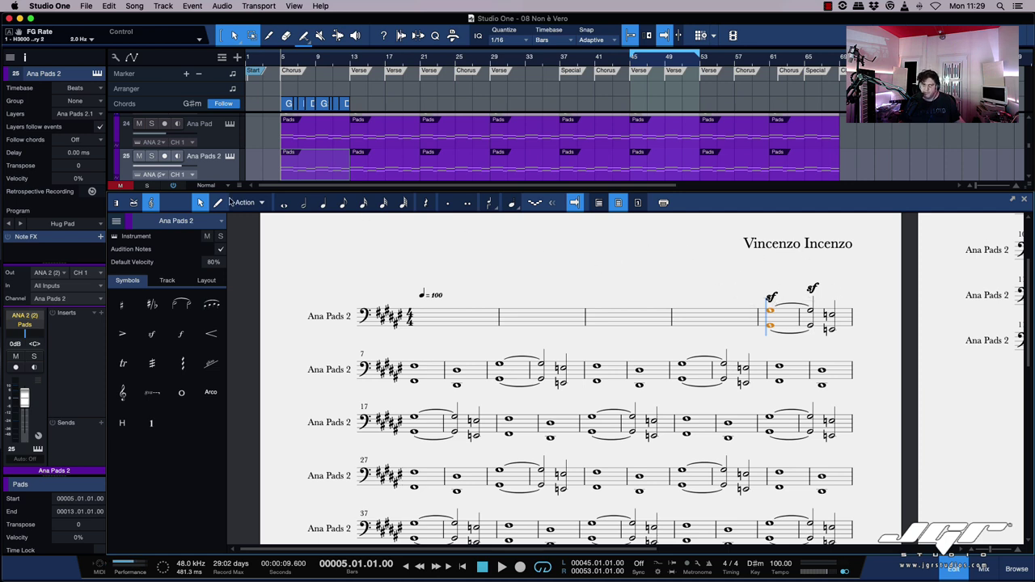
{"action": "left_click", "coordinate": [117, 204]}
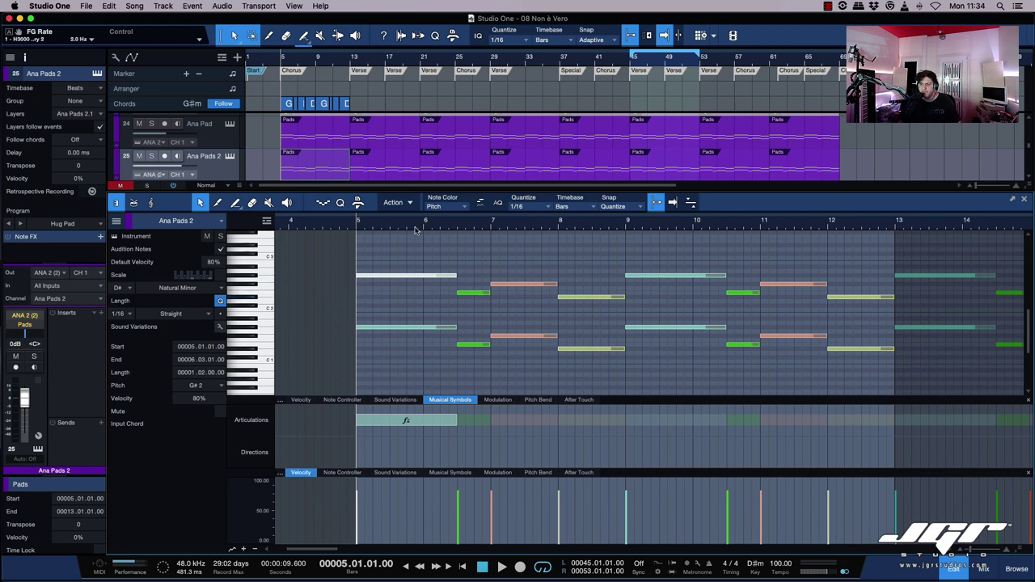
Step: Show the Sound Variations lane, open the Sound Variations editor, and create a new variation with its default name
{"action": "left_click", "coordinate": [396, 401]}
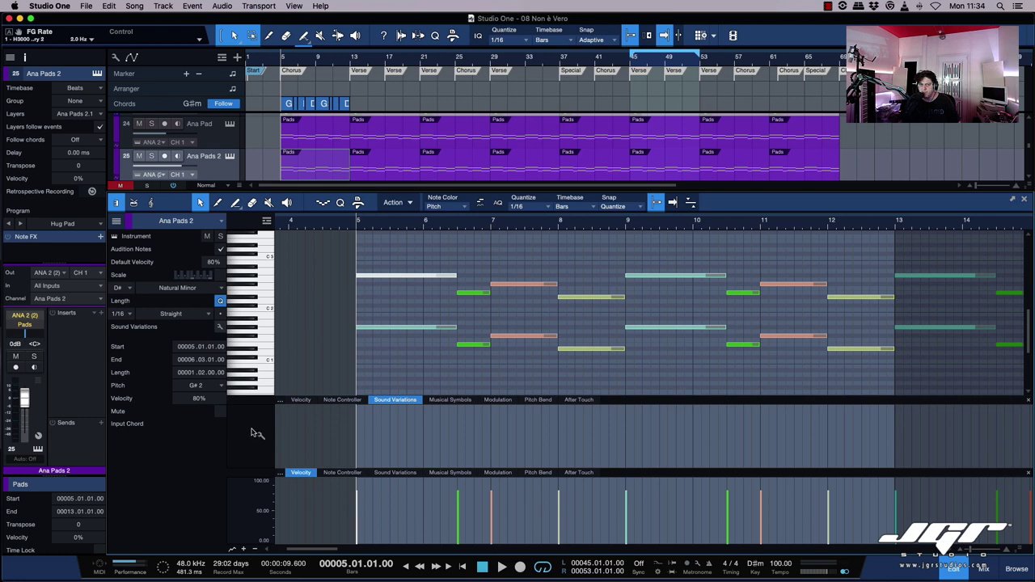
{"action": "left_click", "coordinate": [260, 435]}
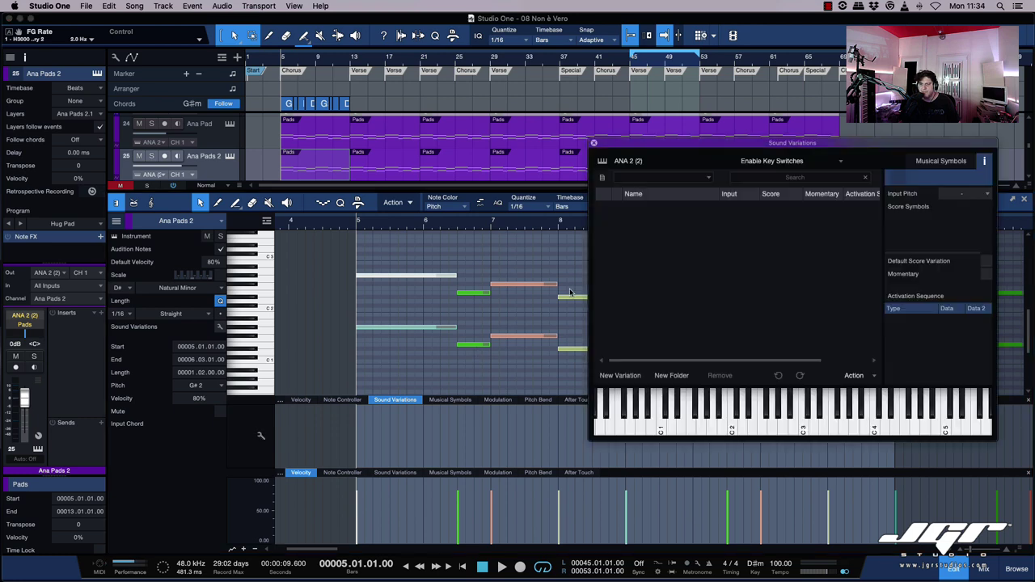
{"action": "left_click_drag", "start_coordinate": [721, 146], "coordinate": [550, 182]}
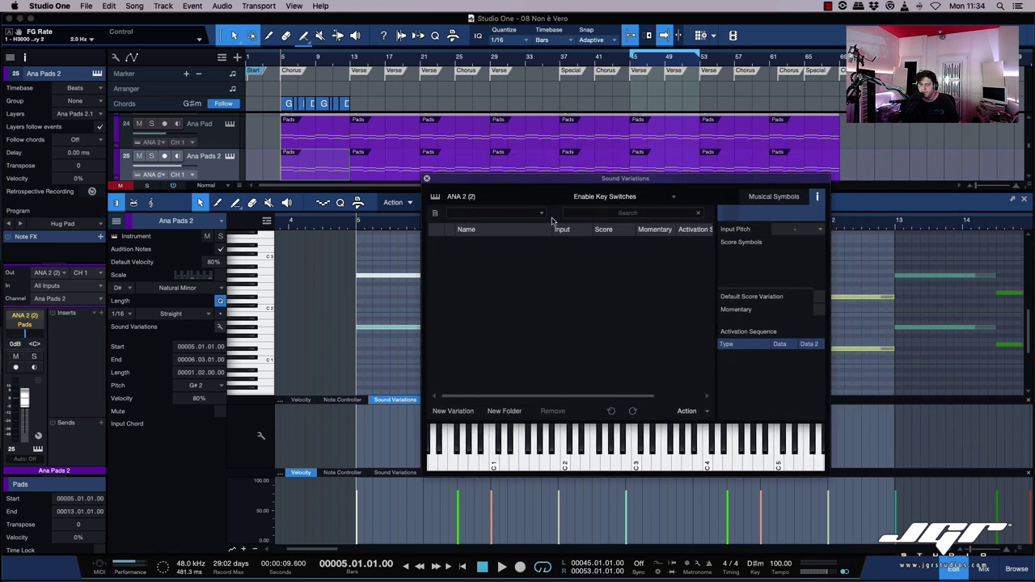
{"action": "left_click", "coordinate": [452, 414]}
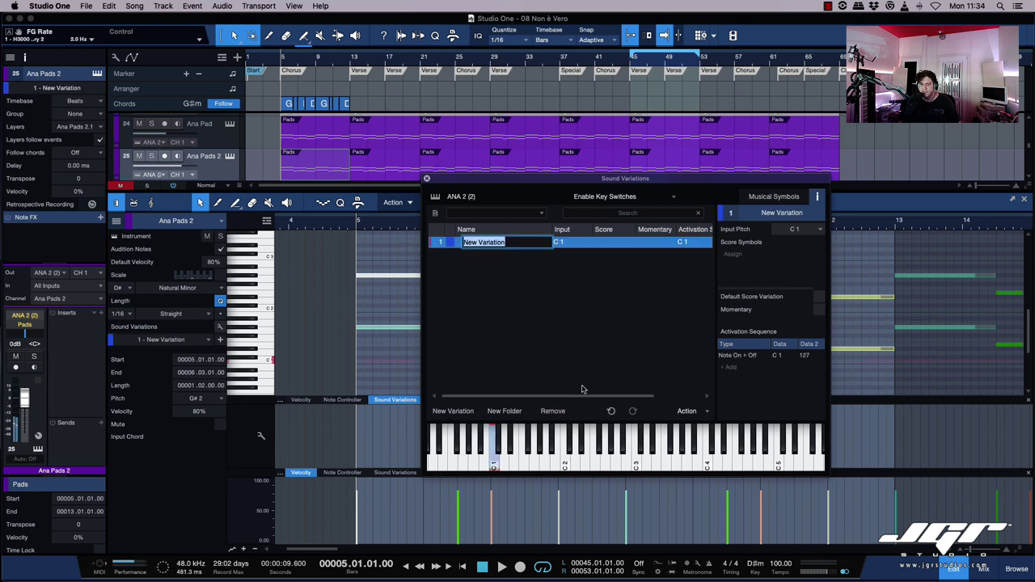
{"action": "left_click", "coordinate": [549, 256]}
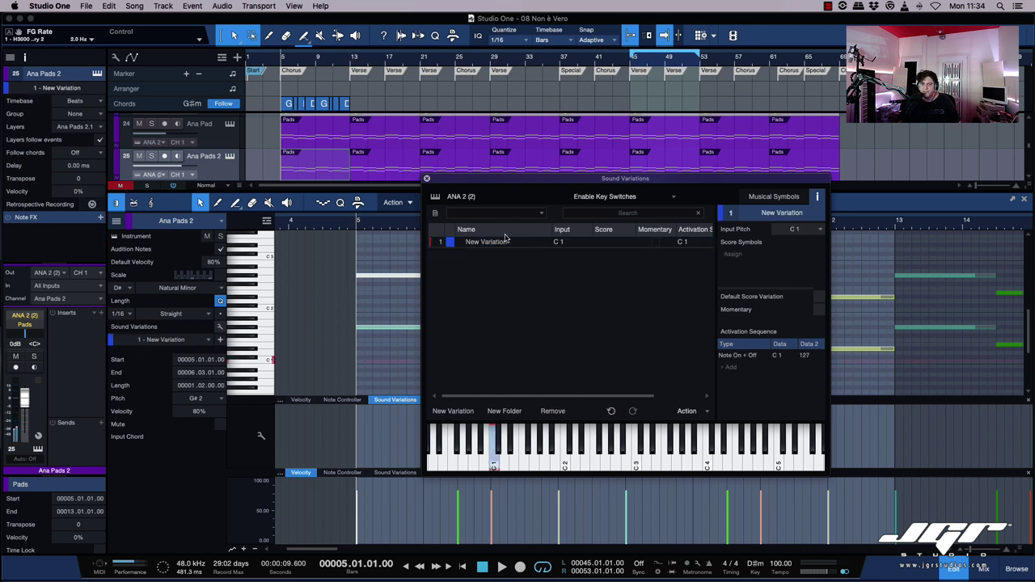
Step: Assign the Wholetone Trill score symbol to the new variation
{"action": "left_click", "coordinate": [733, 254]}
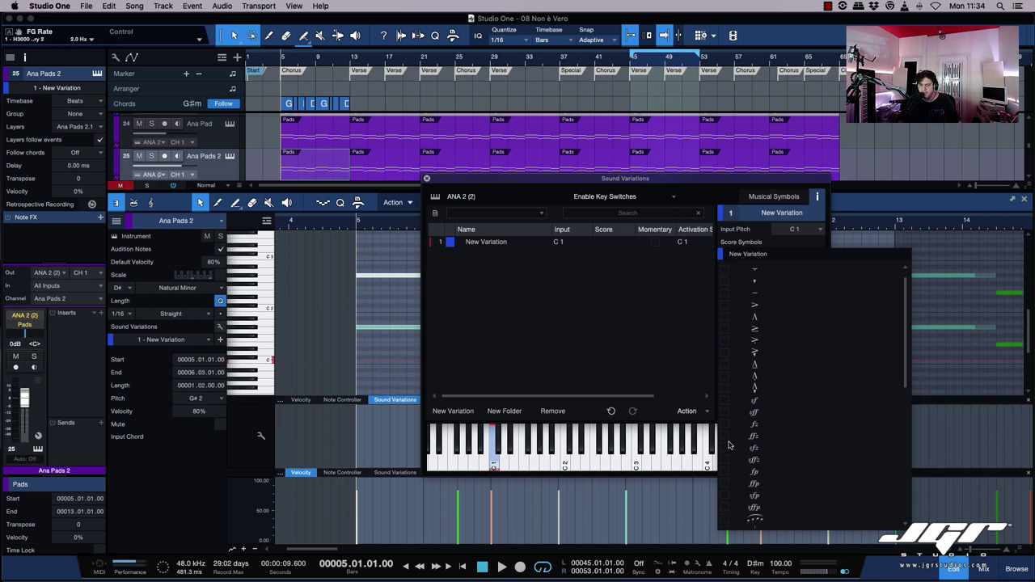
{"action": "scroll", "coordinate": [728, 445], "scroll_direction": "down", "scroll_amount": 5}
{"action": "left_click", "coordinate": [724, 404]}
{"action": "left_click", "coordinate": [568, 234]}
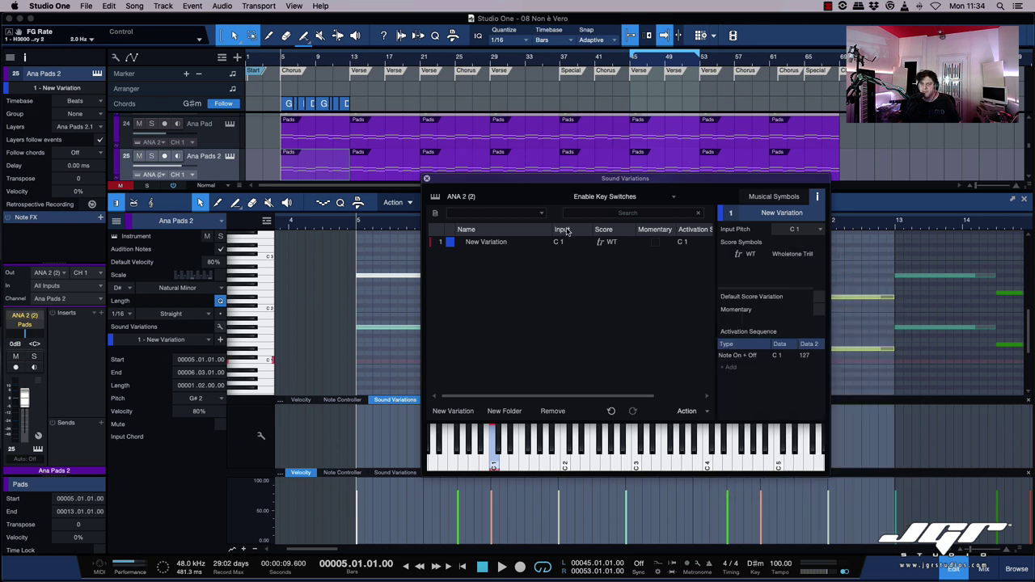
Step: Set the new variation's input pitch to C0
{"action": "left_click", "coordinate": [558, 244]}
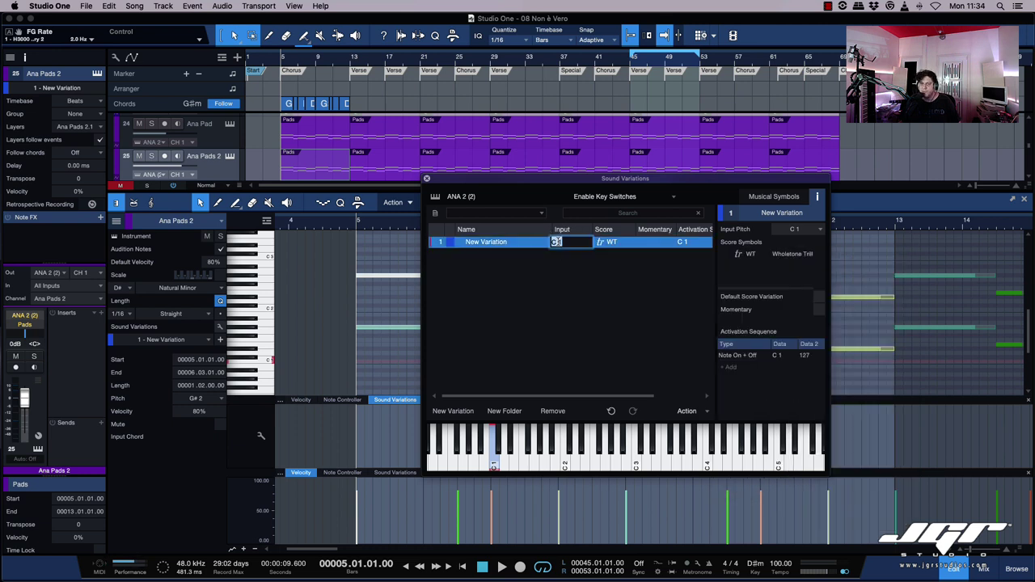
{"action": "left_click", "coordinate": [562, 244]}
{"action": "type", "text": "C0"}
{"action": "key", "text": "Return"}
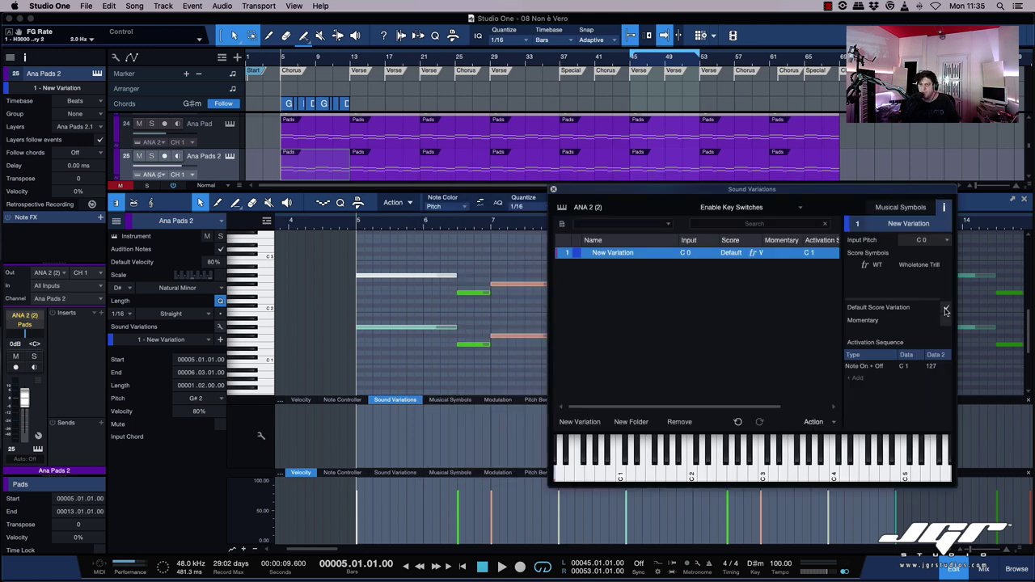
Step: Try the Default Score Variation and Momentary options on the new variation
{"action": "left_click", "coordinate": [946, 307]}
{"action": "left_click", "coordinate": [945, 307]}
{"action": "left_click", "coordinate": [946, 307]}
{"action": "left_click", "coordinate": [946, 321]}
{"action": "left_click", "coordinate": [946, 321]}
Step: Close the Sound Variations editor and add an Accent to the Forzando articulation of the first notes at bar 5
{"action": "left_click_drag", "start_coordinate": [676, 191], "coordinate": [611, 192]}
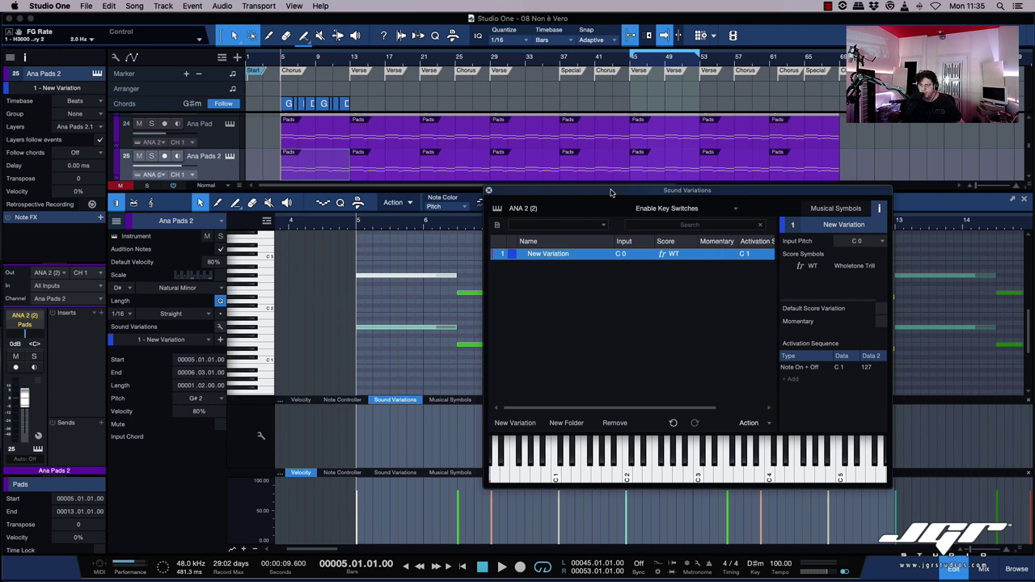
{"action": "left_click", "coordinate": [489, 191]}
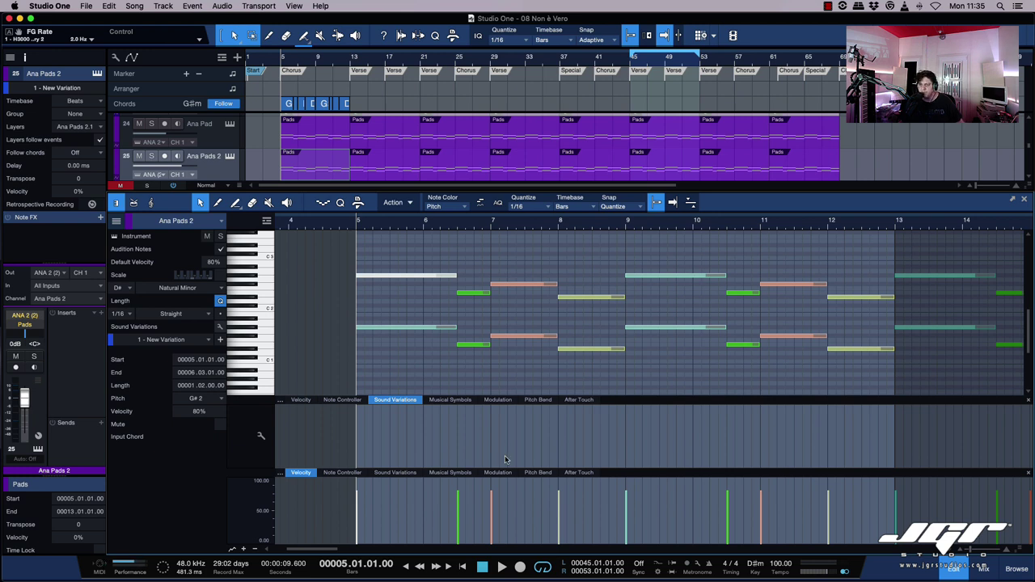
{"action": "left_click", "coordinate": [465, 403]}
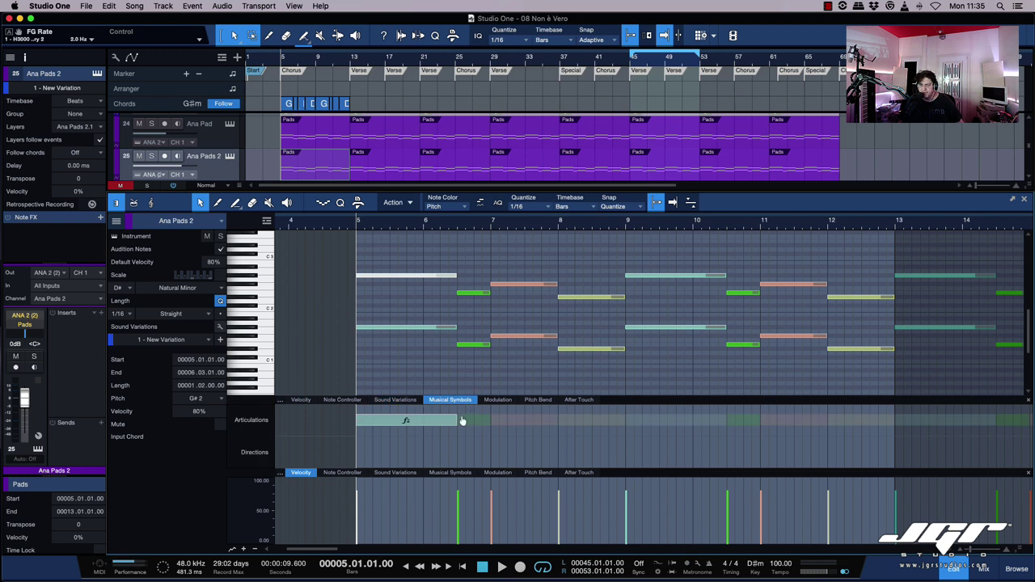
{"action": "right_click", "coordinate": [429, 423]}
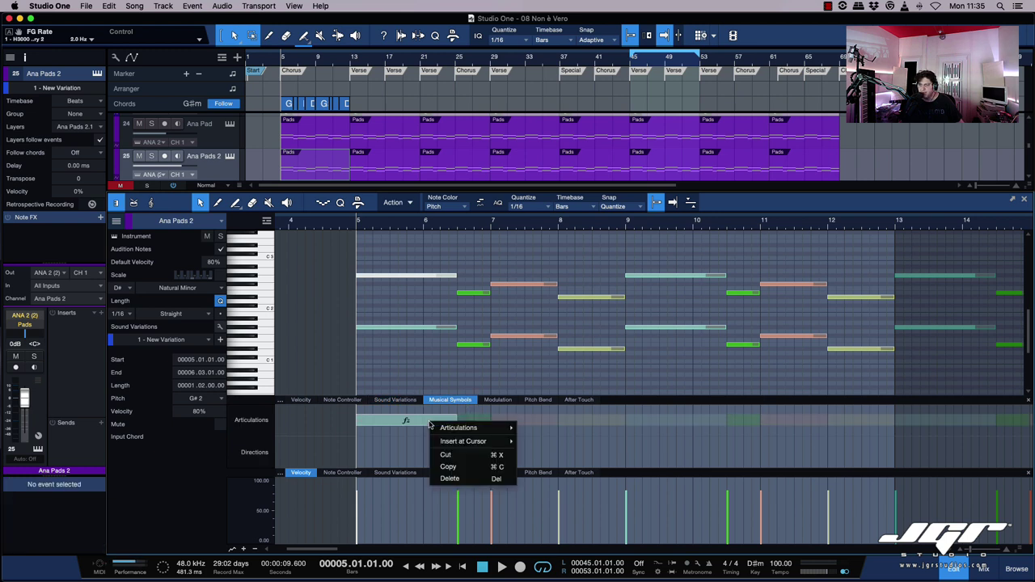
{"action": "mouse_move", "coordinate": [477, 432]}
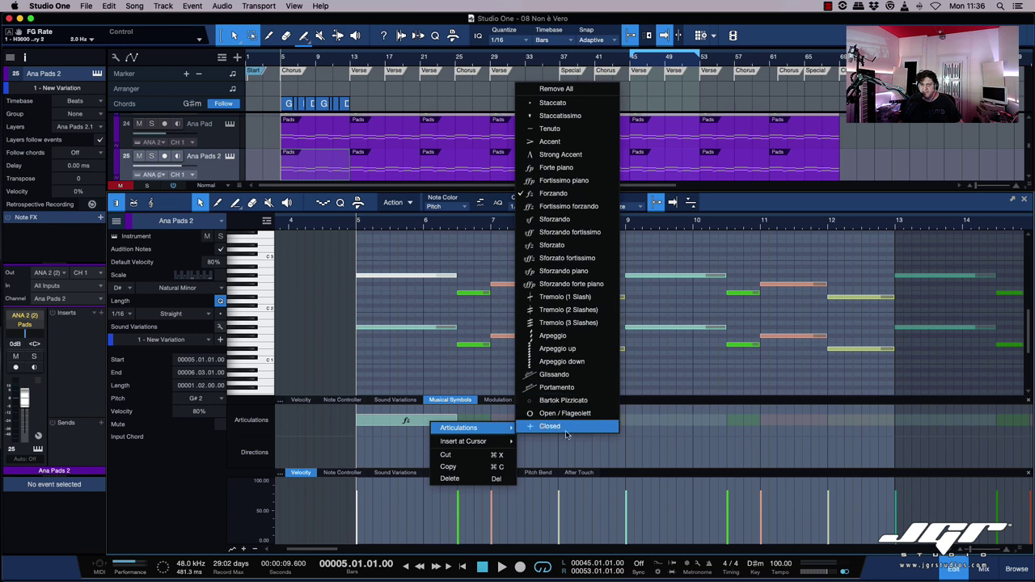
{"action": "left_click", "coordinate": [537, 144]}
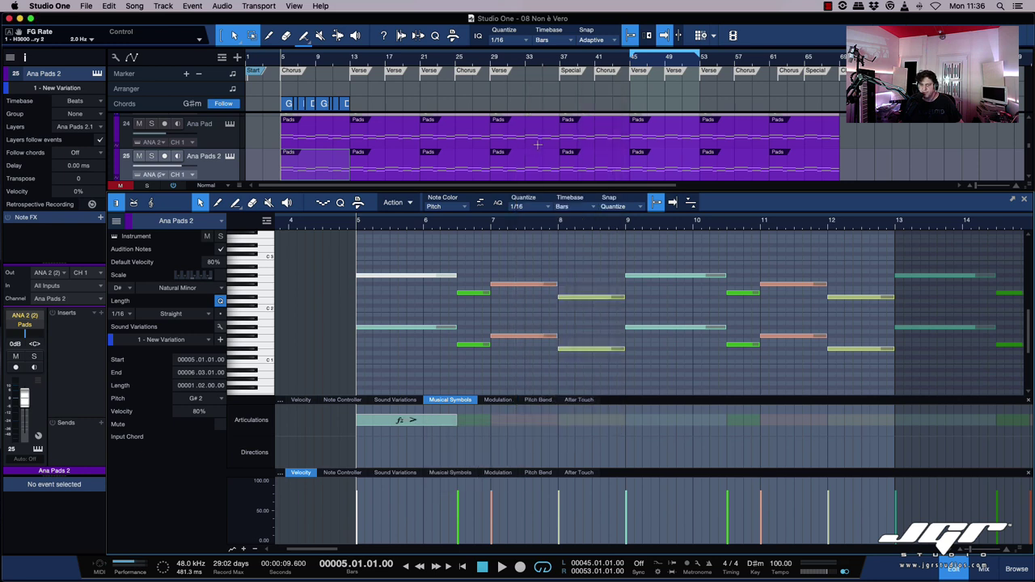
Step: Compare the first notes' articulations in the score with the symbols drawn on the enlarged piano roll notes
{"action": "right_click", "coordinate": [445, 426]}
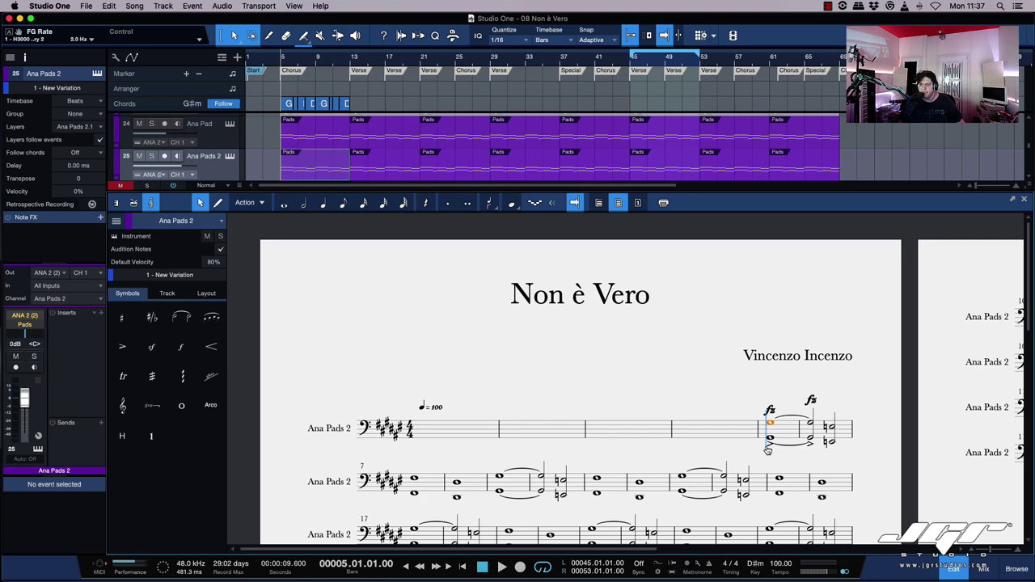
{"action": "left_click", "coordinate": [116, 203]}
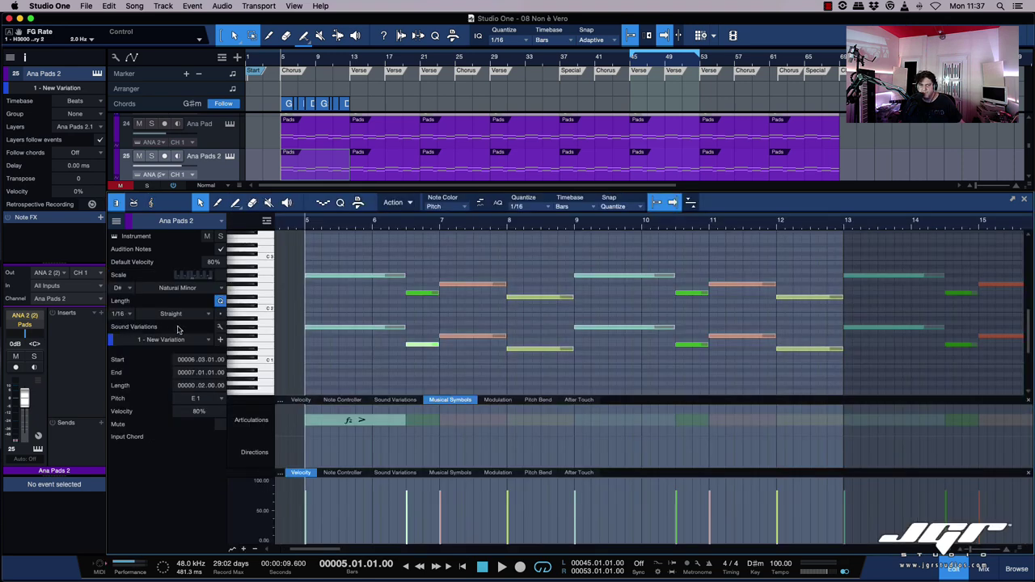
{"action": "left_click", "coordinate": [219, 327]}
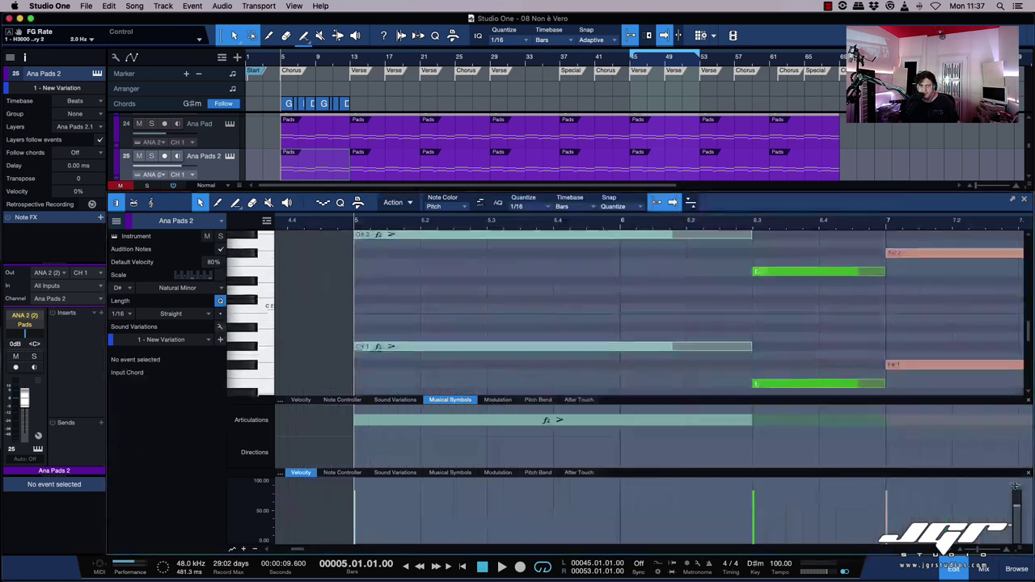
{"action": "left_click_drag", "start_coordinate": [1014, 486], "coordinate": [1015, 472]}
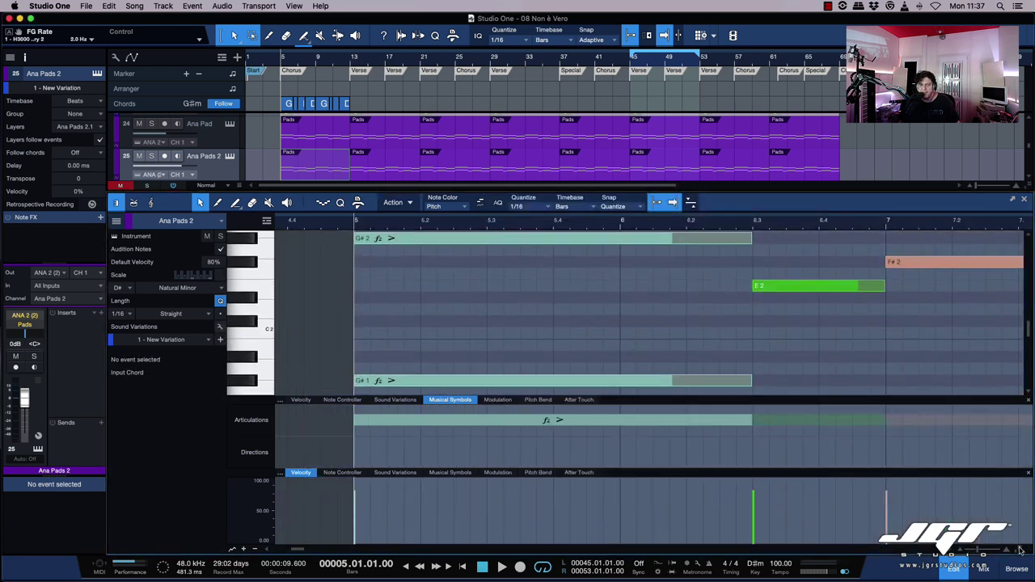
{"action": "left_click", "coordinate": [399, 384]}
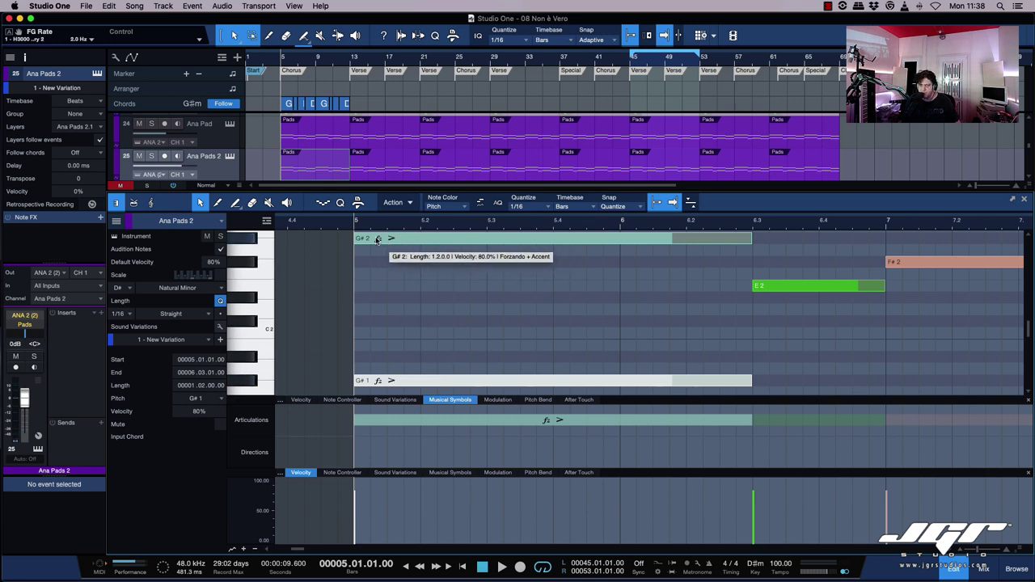
Step: Show the Variations track above the piano roll
{"action": "left_click", "coordinate": [266, 222]}
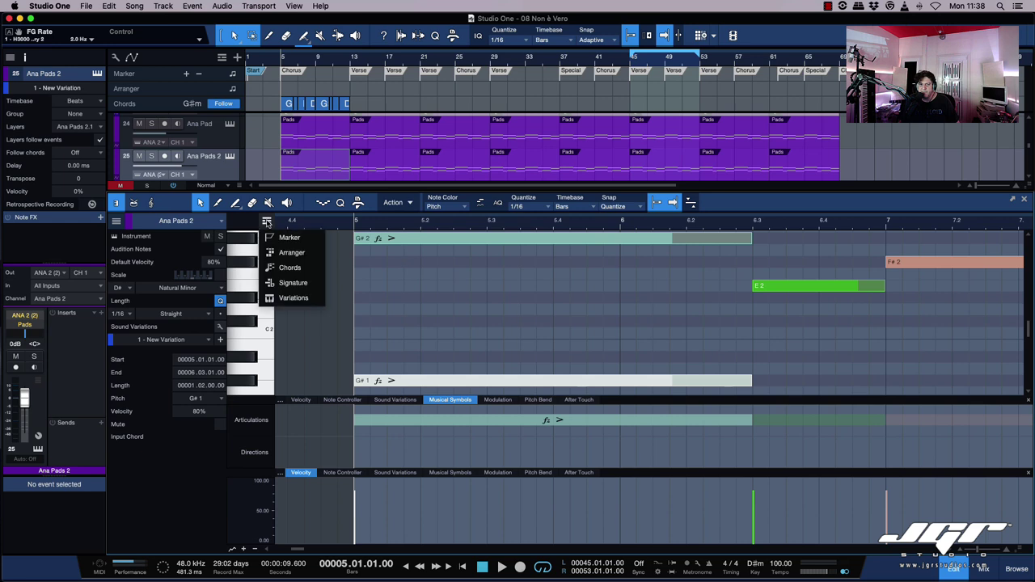
{"action": "left_click", "coordinate": [290, 300]}
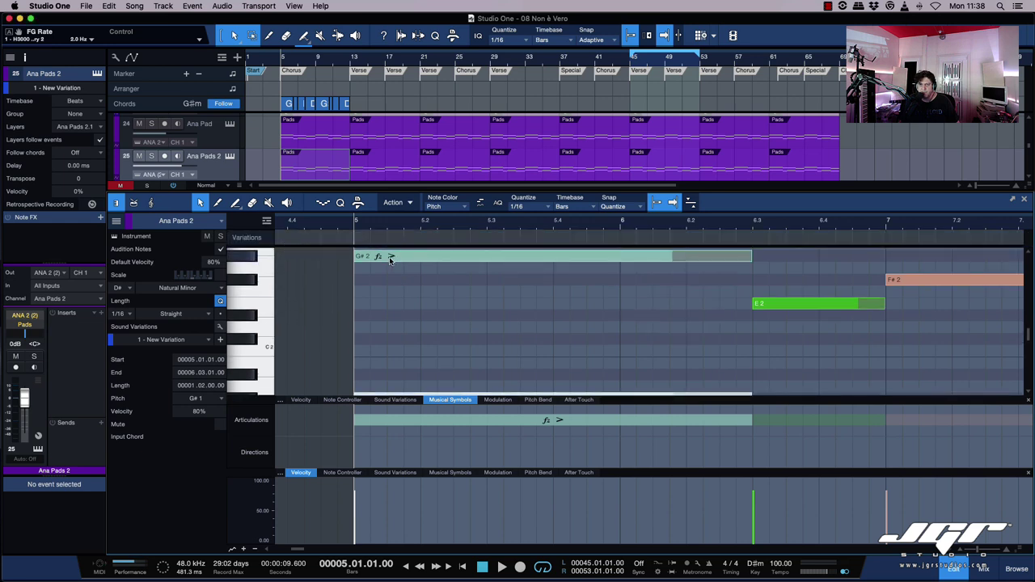
{"action": "scroll", "coordinate": [389, 261], "scroll_direction": "up", "scroll_amount": 4}
{"action": "scroll", "coordinate": [390, 260], "scroll_direction": "down", "scroll_amount": 3}
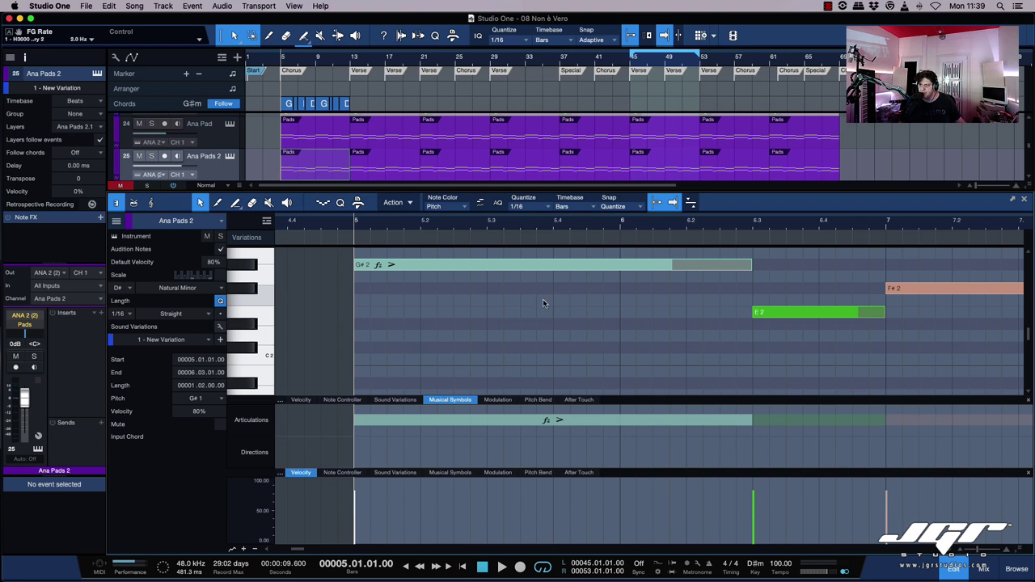
Step: Reopen the Sound Variations editor and go to the score symbol assigned to the variation
{"action": "left_click", "coordinate": [219, 327]}
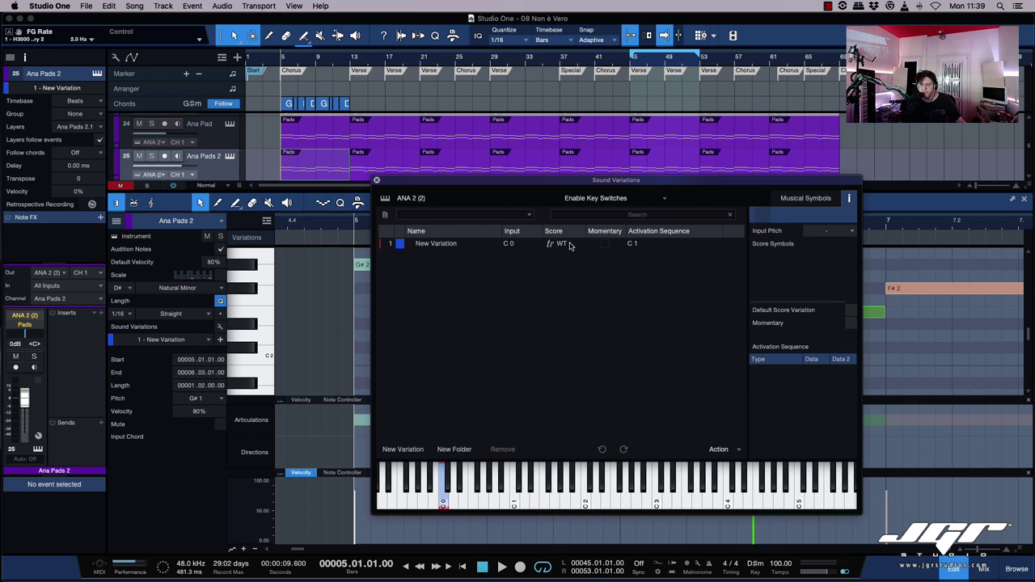
{"action": "left_click", "coordinate": [569, 245]}
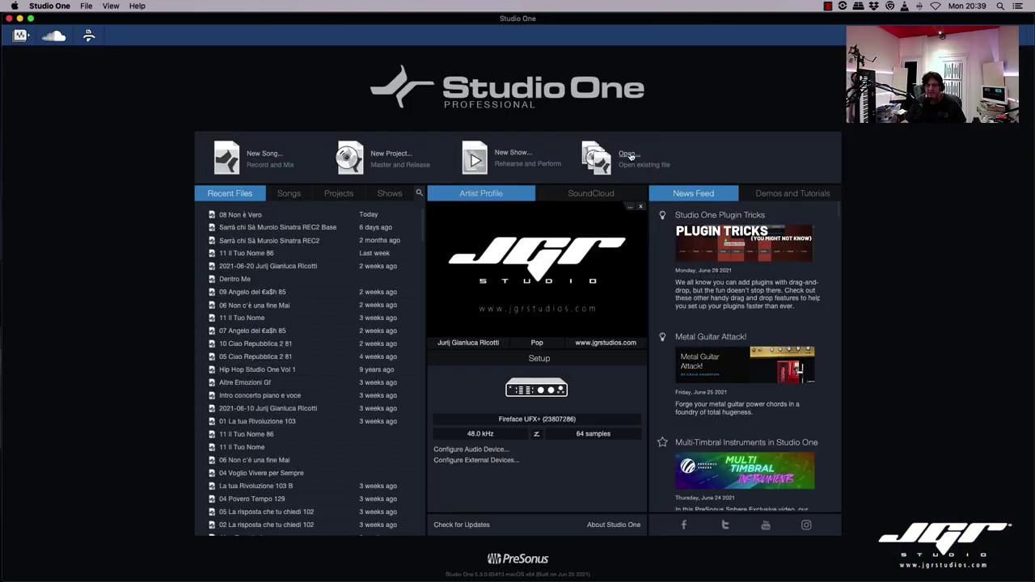
Step: Create a new show from the Stem Playback template with a 48.0 kHz sample rate
{"action": "left_click", "coordinate": [524, 153]}
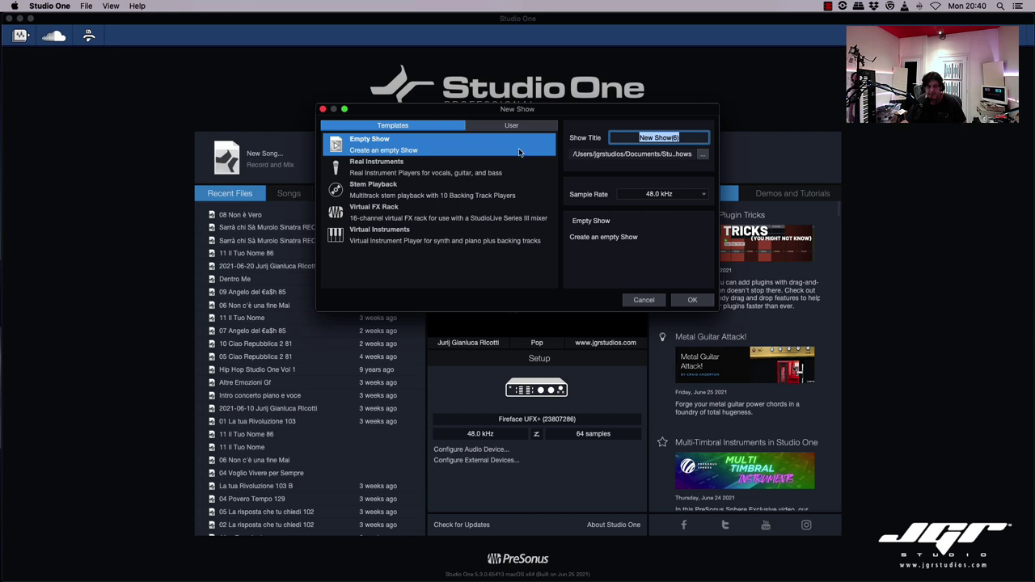
{"action": "left_click", "coordinate": [466, 190]}
{"action": "left_click", "coordinate": [675, 196]}
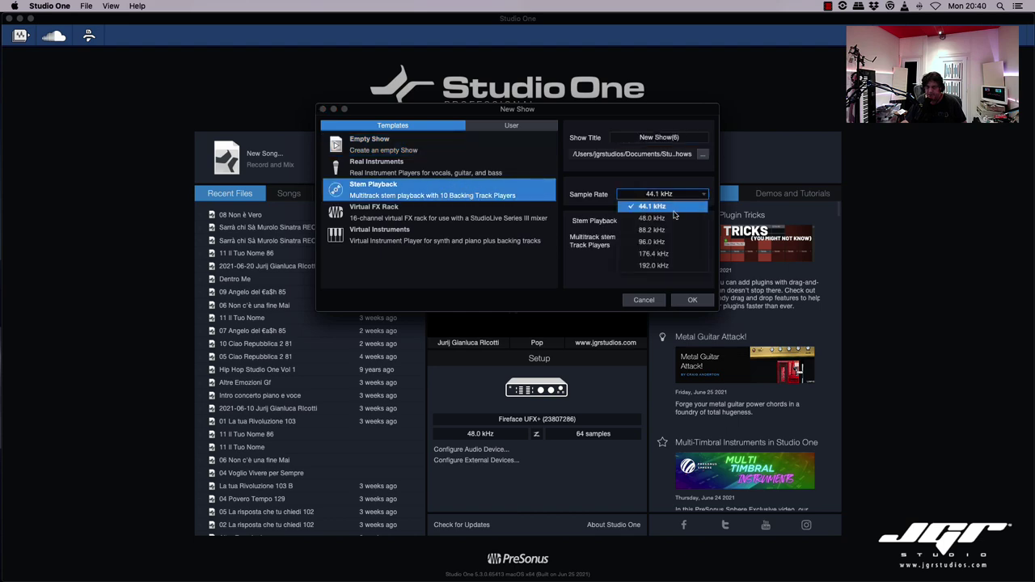
{"action": "left_click", "coordinate": [677, 215]}
{"action": "left_click", "coordinate": [692, 300]}
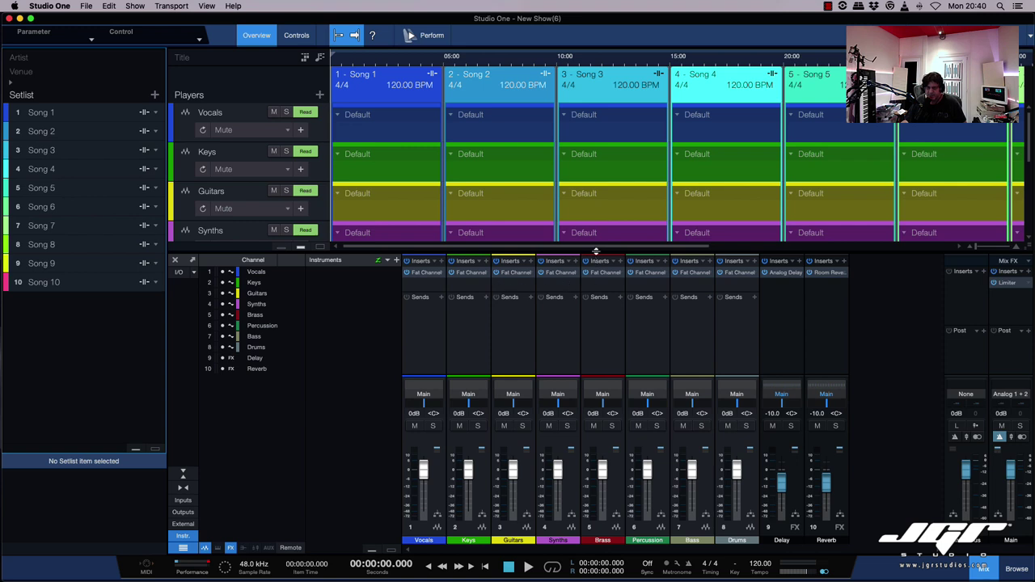
Step: Enlarge the mixer and load a user-made bass FX chain preset into the Vocals channel's inserts
{"action": "left_click_drag", "start_coordinate": [597, 252], "coordinate": [581, 179]}
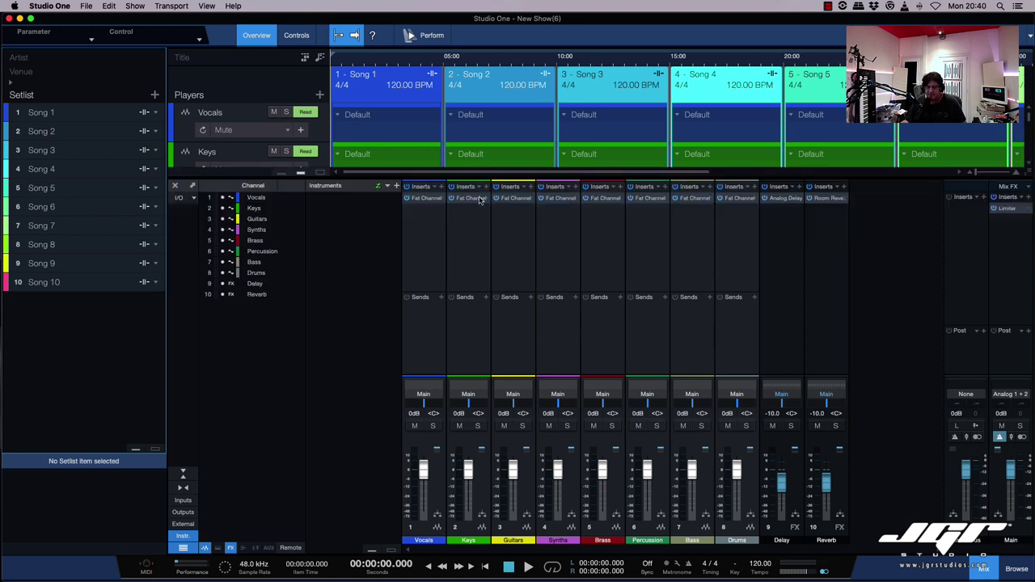
{"action": "left_click", "coordinate": [436, 187]}
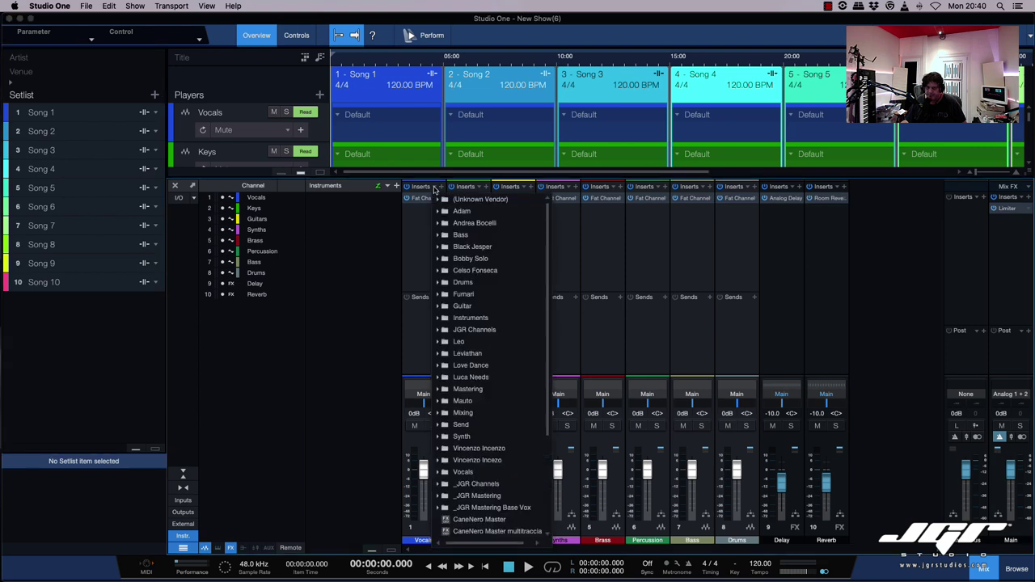
{"action": "left_click", "coordinate": [485, 448]}
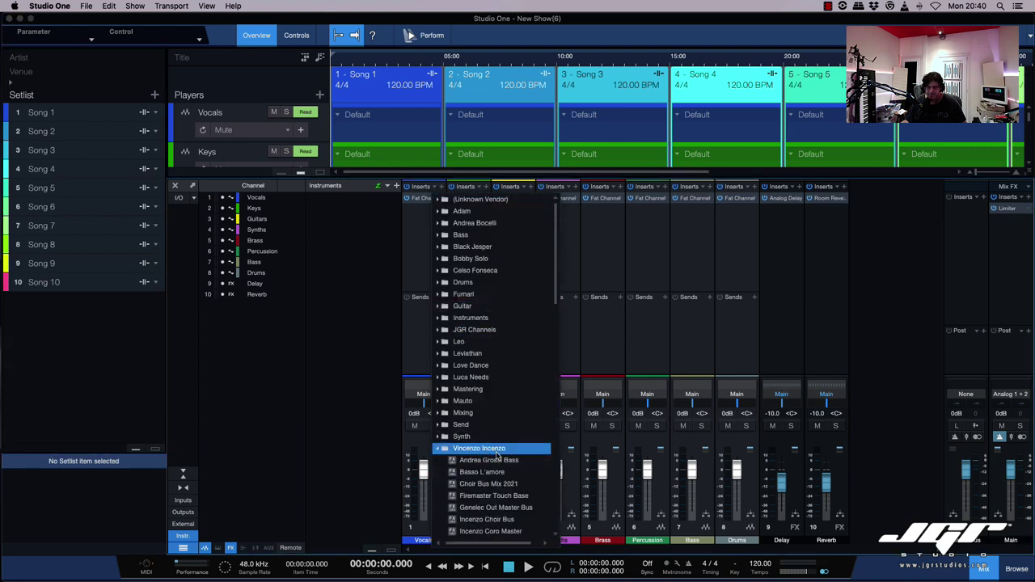
{"action": "left_click", "coordinate": [494, 459]}
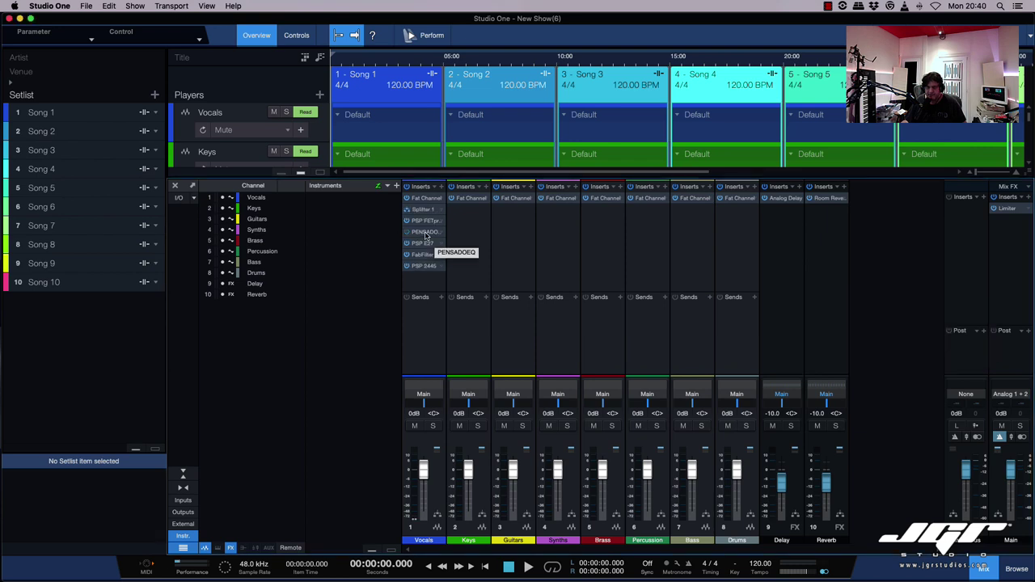
Step: Copy the PSP FETpressor insert from the Vocals channel to the Keys channel and close its plug-in window
{"action": "left_click_drag", "start_coordinate": [424, 224], "coordinate": [471, 218]}
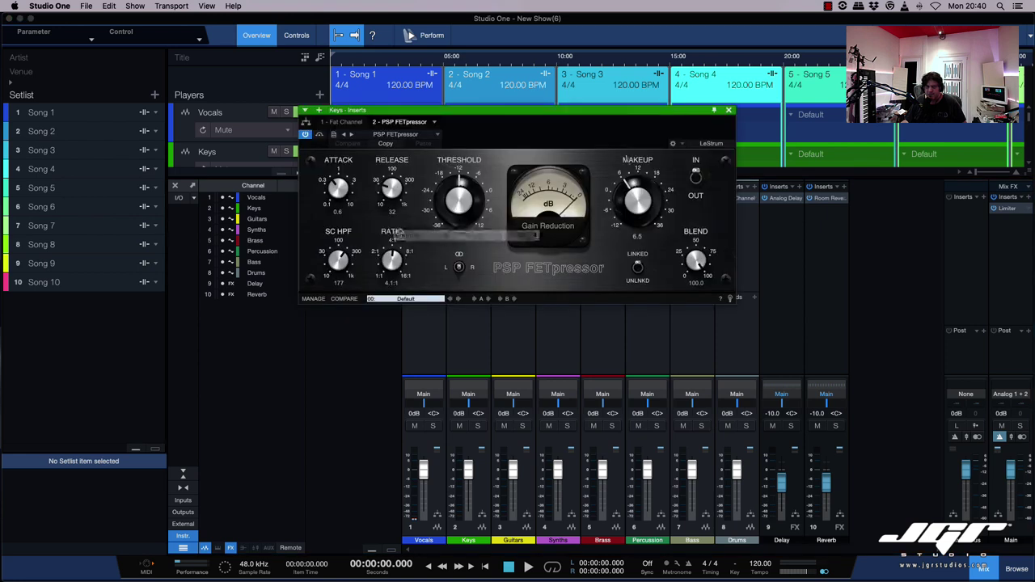
{"action": "left_click", "coordinate": [729, 109]}
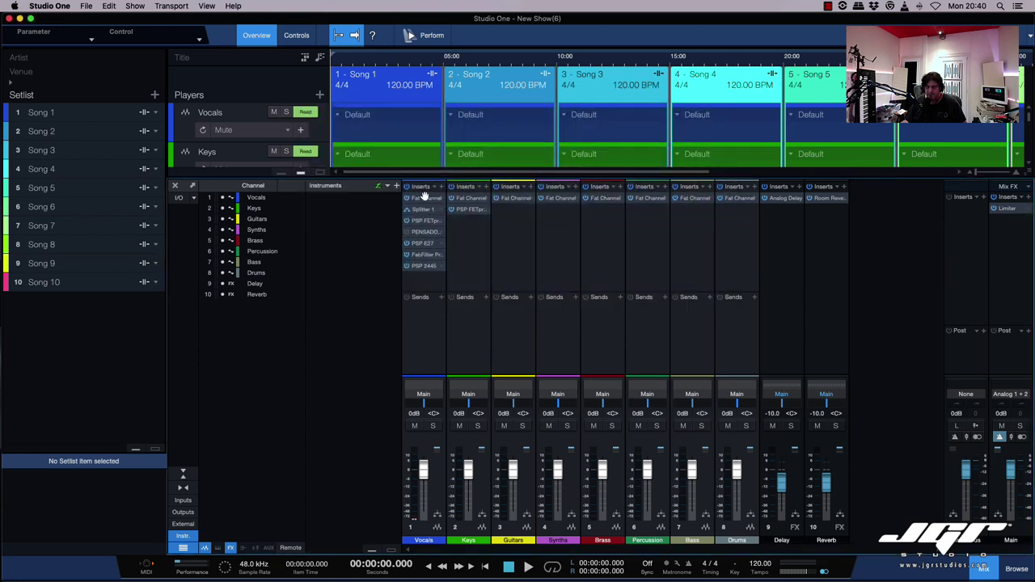
Step: Copy the complete Vocals insert chain to the Guitars channel and to a new FX channel
{"action": "left_click_drag", "start_coordinate": [421, 186], "coordinate": [515, 191]}
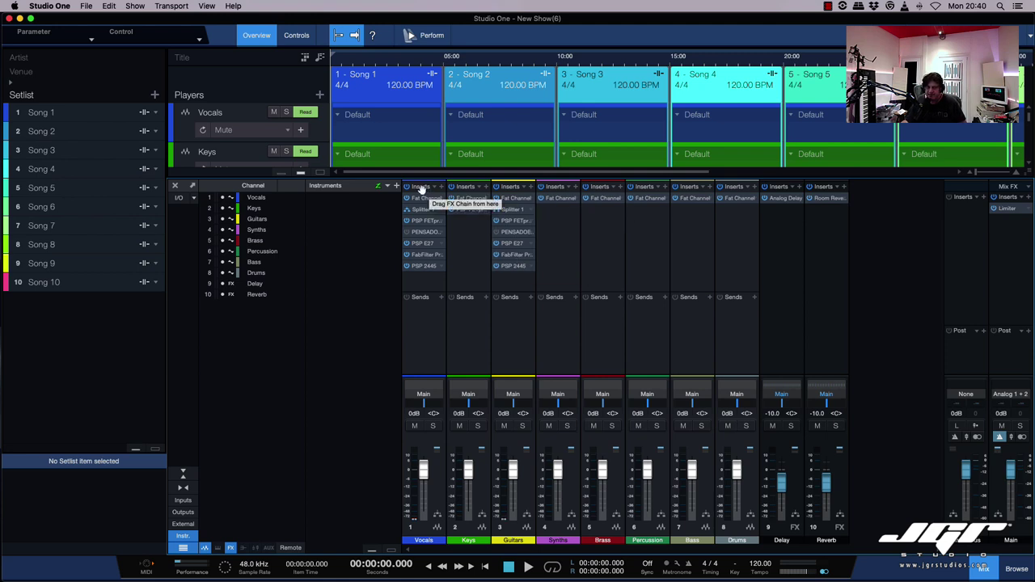
{"action": "left_click_drag", "start_coordinate": [419, 188], "coordinate": [875, 252]}
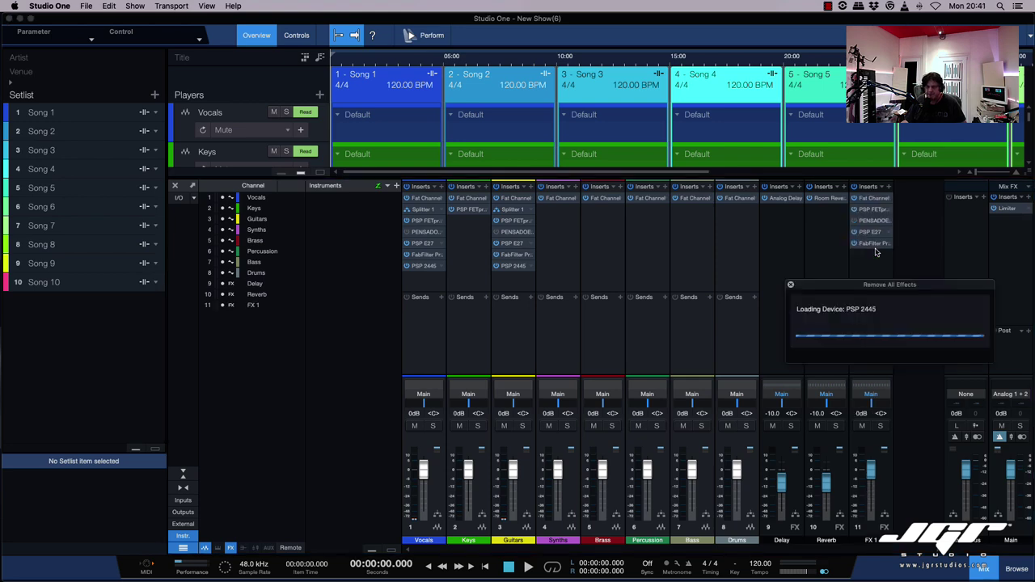
{"action": "left_click", "coordinate": [713, 110]}
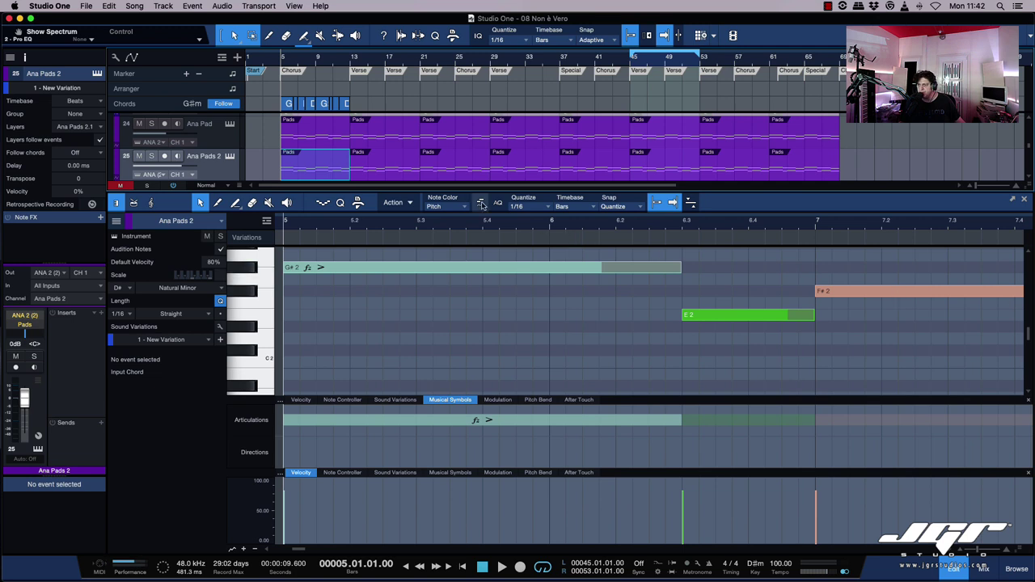
Step: Start converting the open song to a ZIP file named 08 Non è Vero.zip on the Desktop
{"action": "left_click", "coordinate": [87, 6]}
{"action": "mouse_move", "coordinate": [162, 146]}
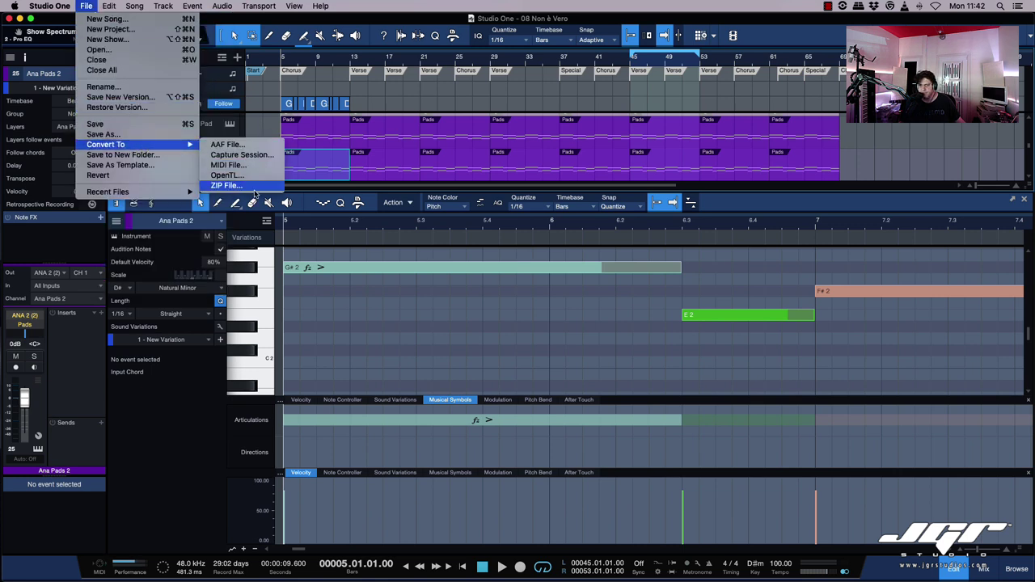
{"action": "left_click", "coordinate": [228, 185]}
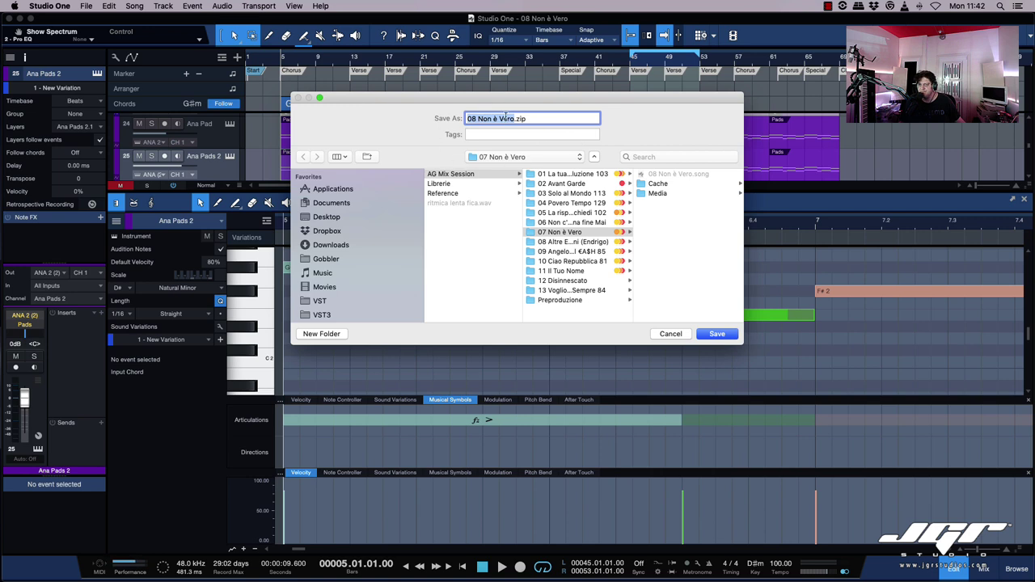
{"action": "left_click", "coordinate": [330, 221]}
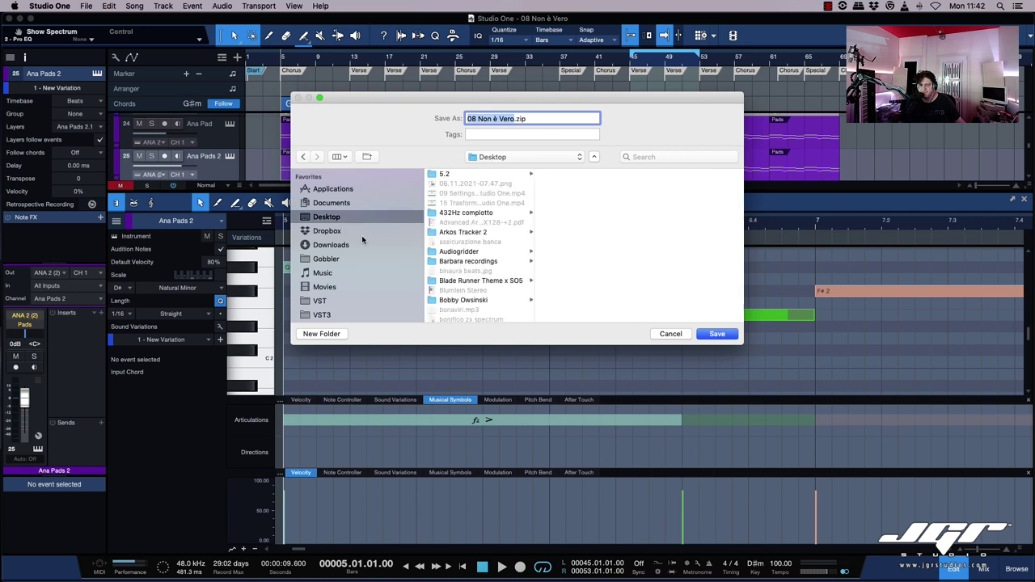
{"action": "left_click", "coordinate": [713, 335]}
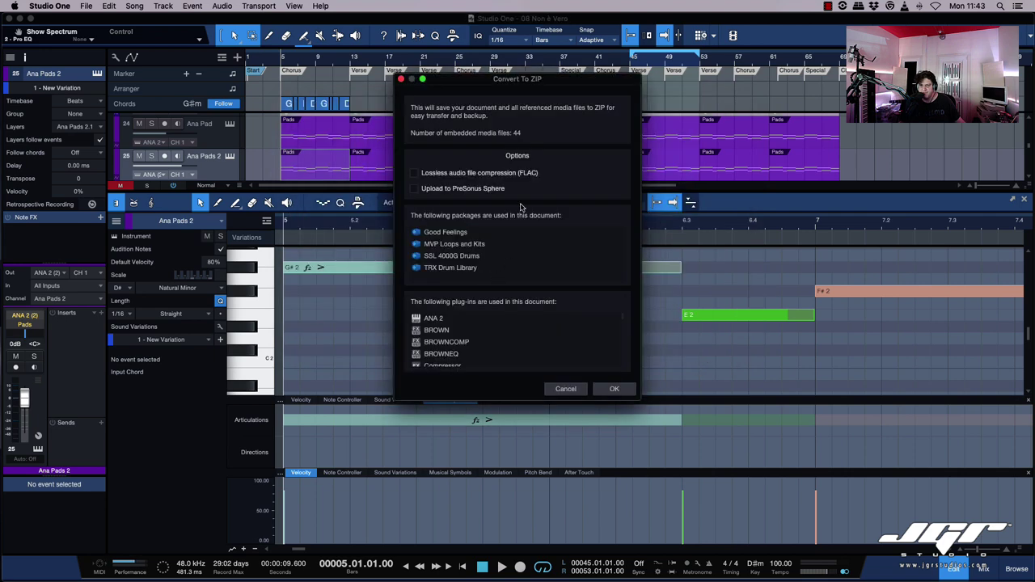
Step: Examine the packages and plug-ins that the ZIP conversion lists for the document
{"action": "left_click_drag", "start_coordinate": [494, 80], "coordinate": [517, 105]}
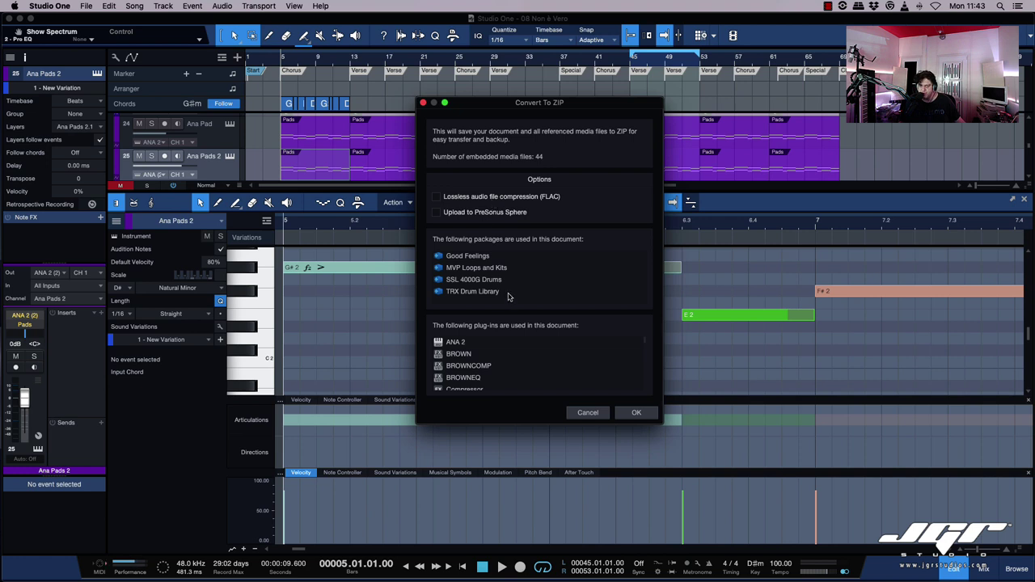
{"action": "scroll", "coordinate": [452, 359], "scroll_direction": "down", "scroll_amount": 10}
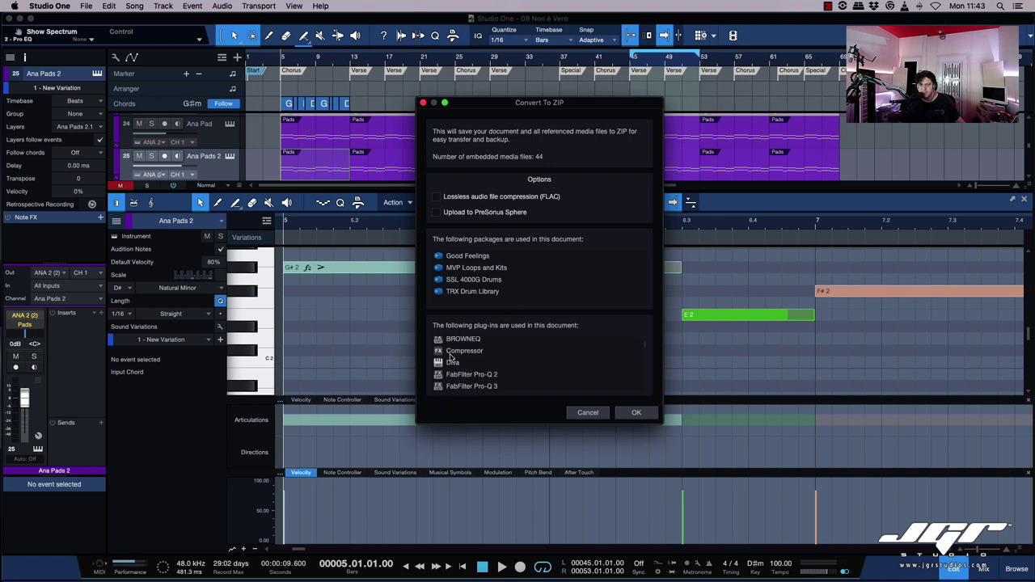
{"action": "scroll", "coordinate": [452, 358], "scroll_direction": "up", "scroll_amount": 10}
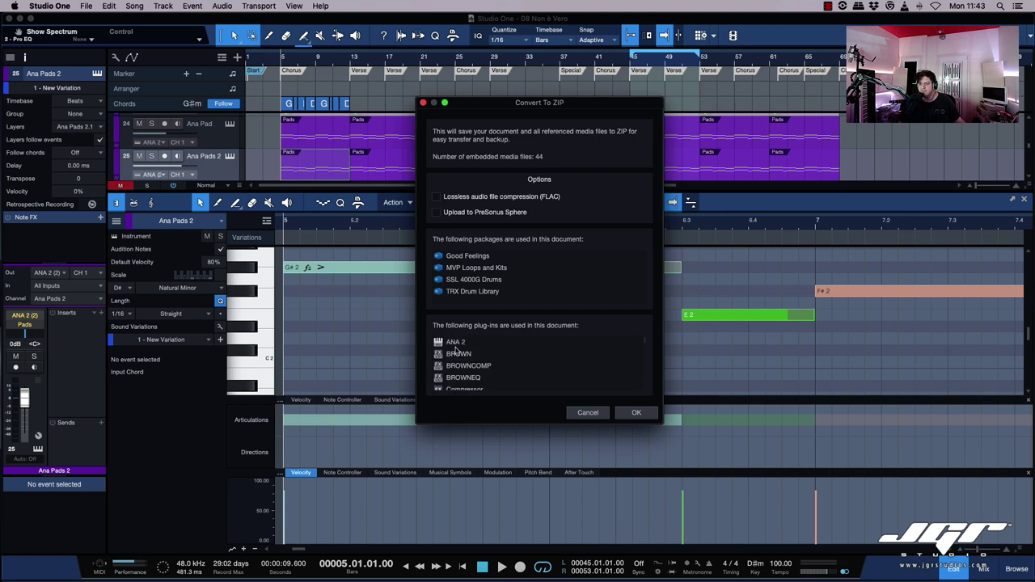
{"action": "scroll", "coordinate": [455, 349], "scroll_direction": "down", "scroll_amount": 10}
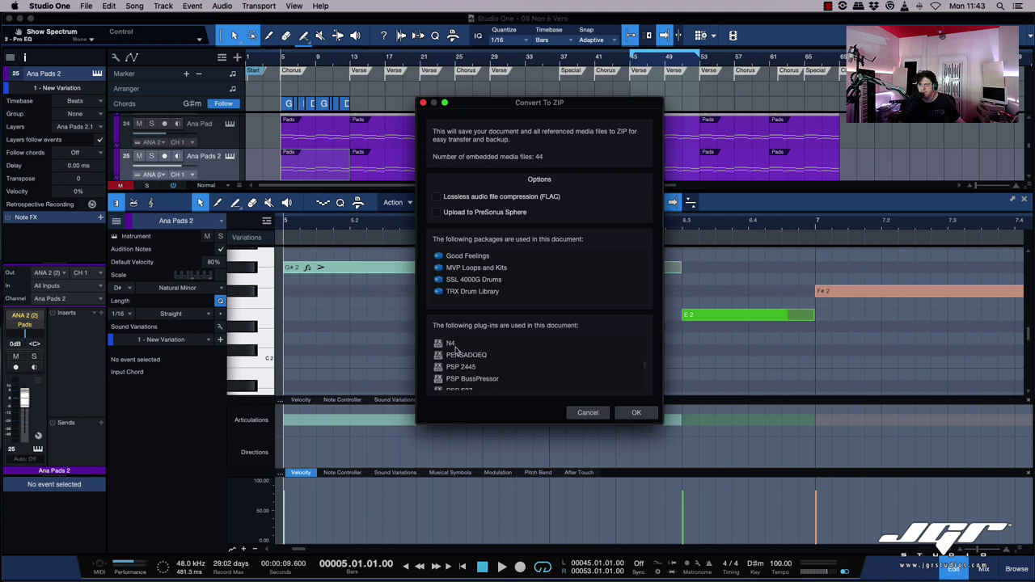
{"action": "scroll", "coordinate": [455, 349], "scroll_direction": "up", "scroll_amount": 15}
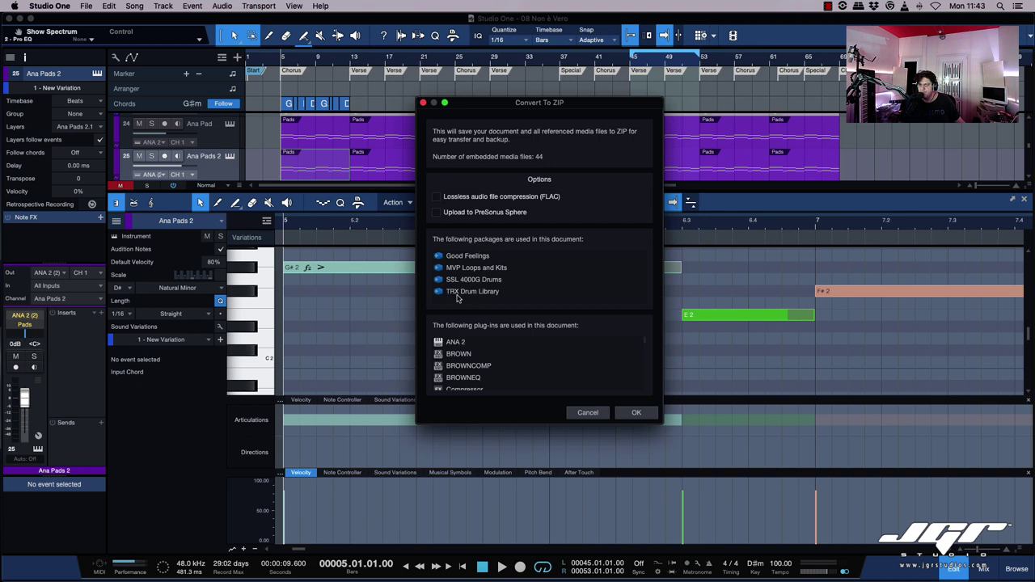
Step: Try the lossless FLAC compression and PreSonus Sphere upload options, and cancel the ZIP conversion
{"action": "left_click", "coordinate": [436, 198]}
{"action": "left_click", "coordinate": [436, 213]}
{"action": "key", "text": "Escape"}
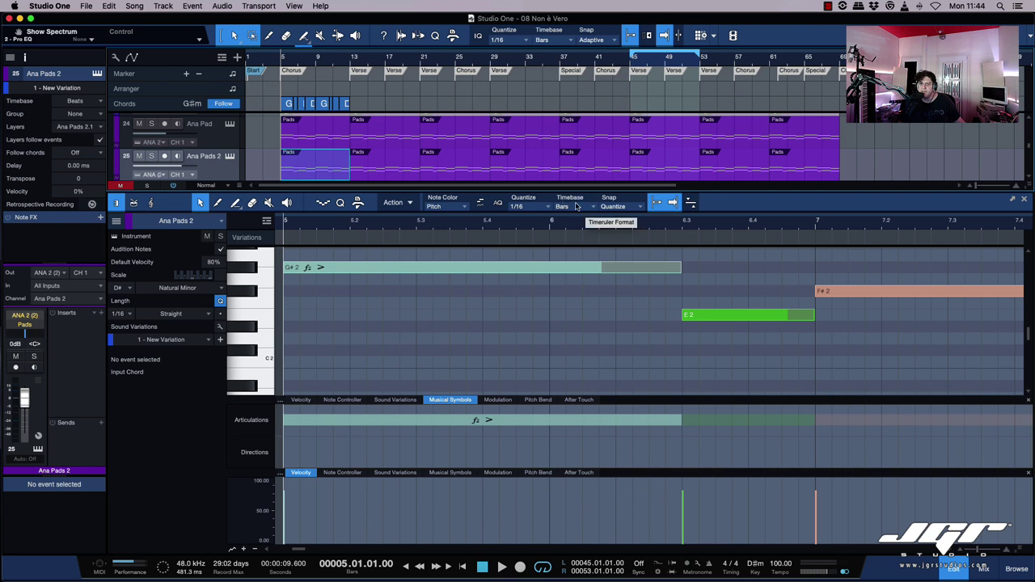
Step: Hide the note editor to enlarge the arrangement and select the empty Bass track, number 21
{"action": "left_click", "coordinate": [184, 105]}
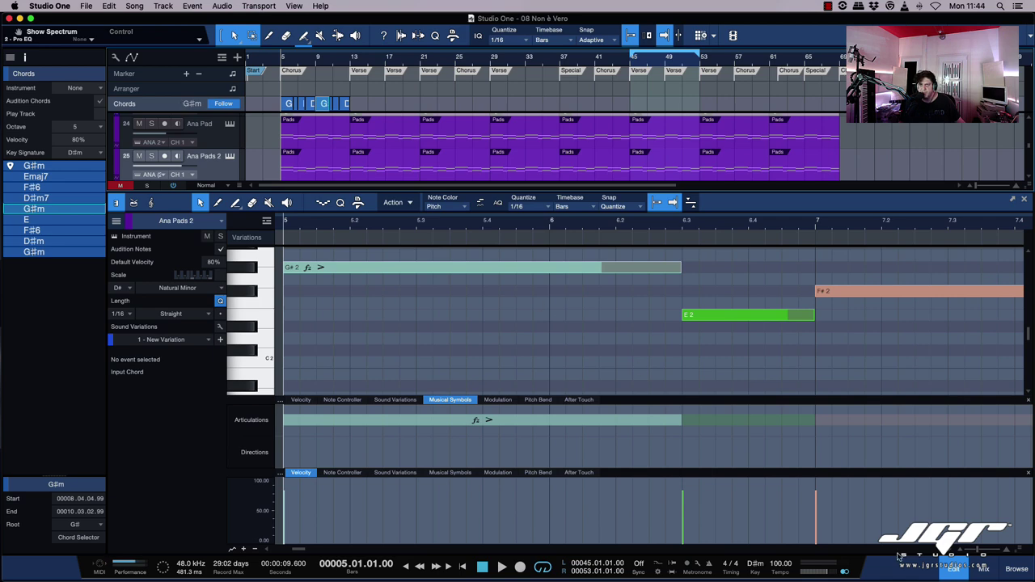
{"action": "left_click", "coordinate": [954, 569]}
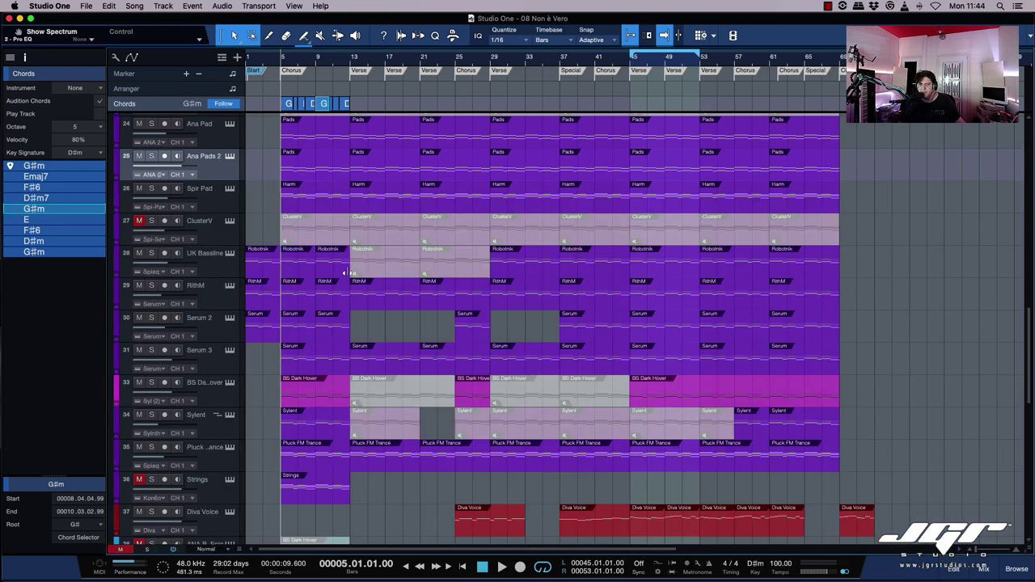
{"action": "scroll", "coordinate": [346, 272], "scroll_direction": "up", "scroll_amount": 3}
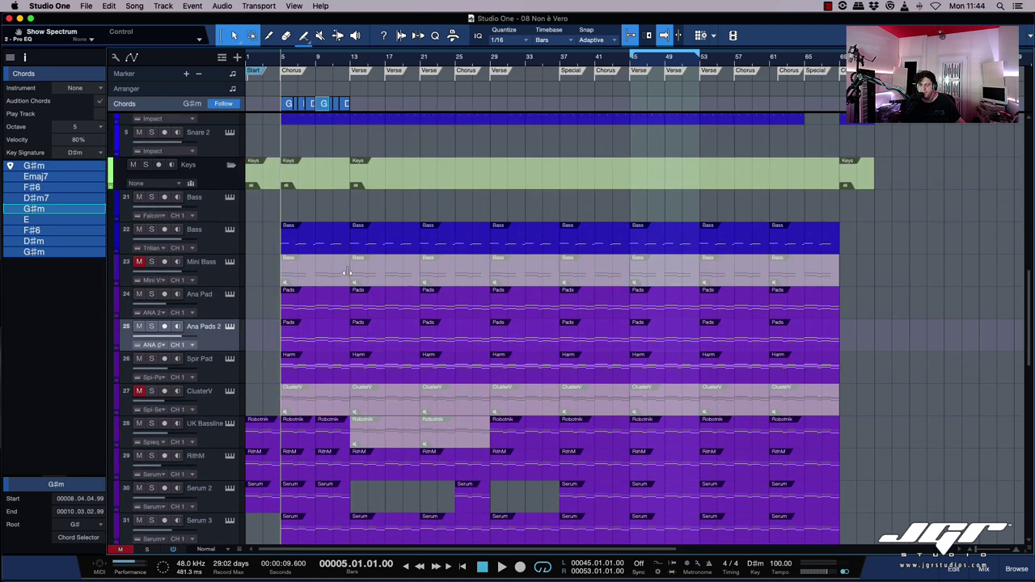
{"action": "left_click", "coordinate": [213, 207]}
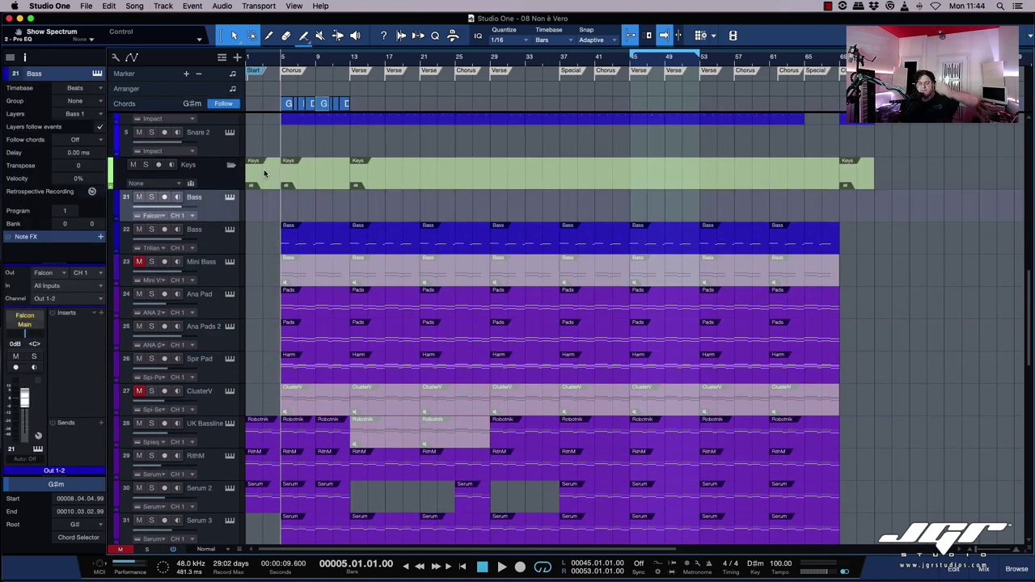
Step: Place all chords from the Chord Track on the empty Bass track at bar 5 and open the first part for note editing
{"action": "left_click_drag", "start_coordinate": [366, 107], "coordinate": [278, 105]}
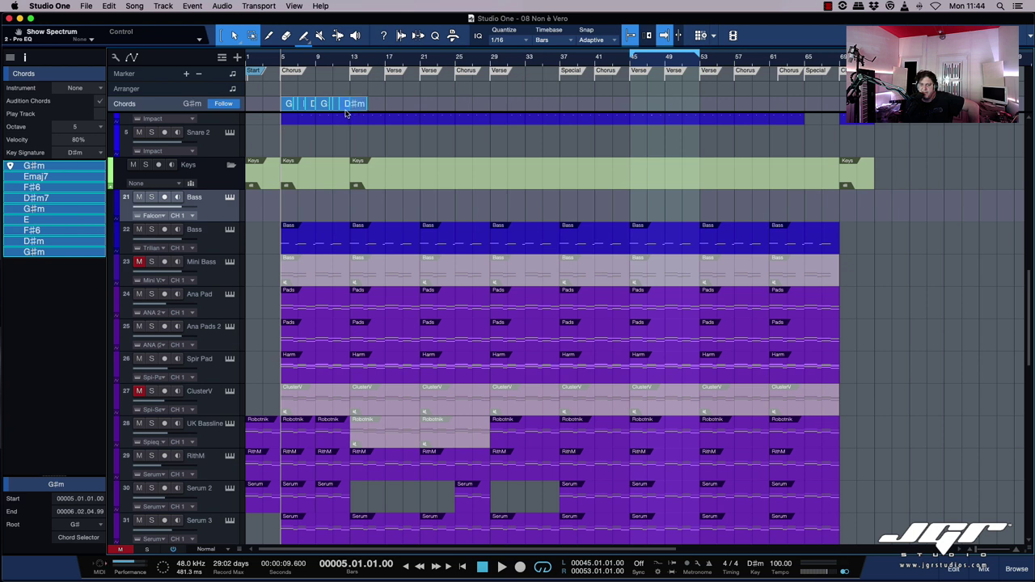
{"action": "left_click", "coordinate": [287, 107]}
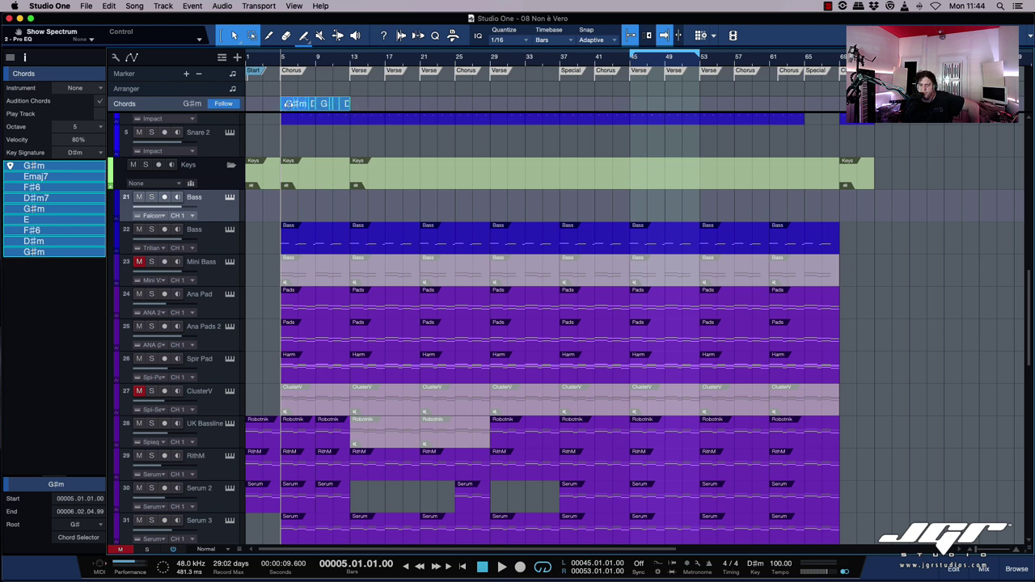
{"action": "left_click_drag", "start_coordinate": [293, 108], "coordinate": [288, 206]}
{"action": "double_click", "coordinate": [287, 215]}
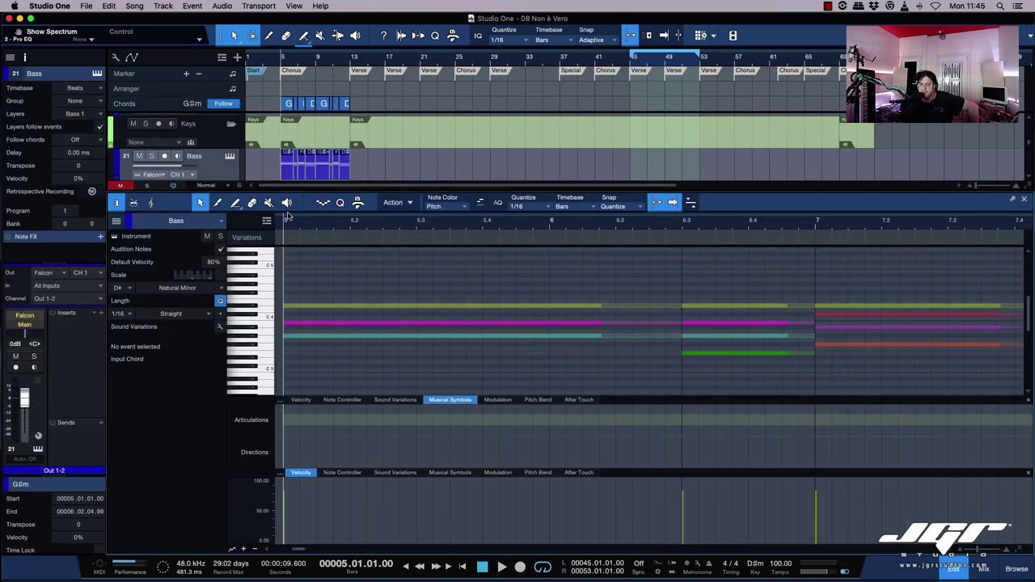
Step: Set the pitch of the B3 note in the first chord at bar 5 to B4
{"action": "scroll", "coordinate": [358, 279], "scroll_direction": "down", "scroll_amount": 6}
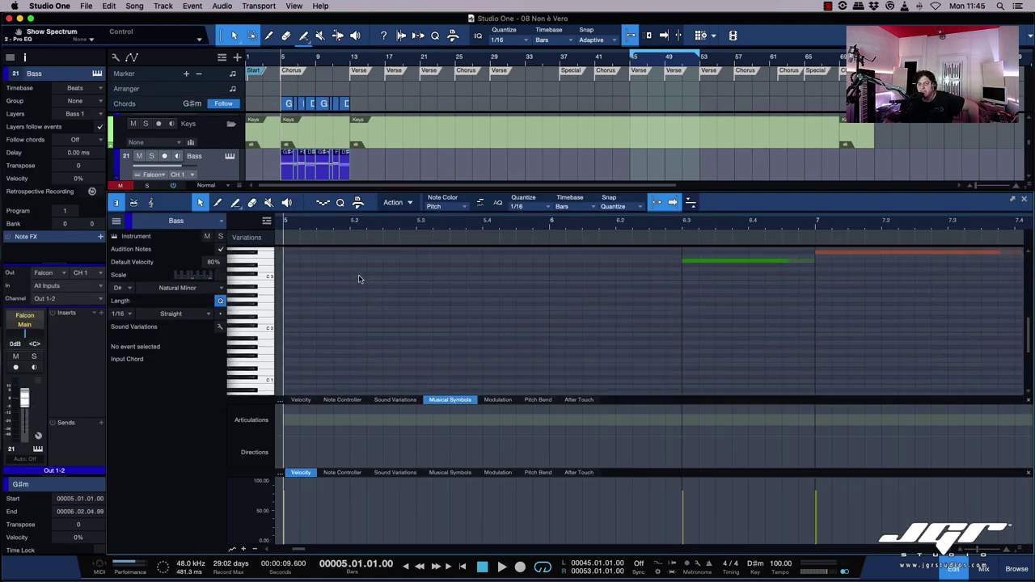
{"action": "scroll", "coordinate": [359, 278], "scroll_direction": "up", "scroll_amount": 5}
{"action": "scroll", "coordinate": [357, 278], "scroll_direction": "up", "scroll_amount": 1}
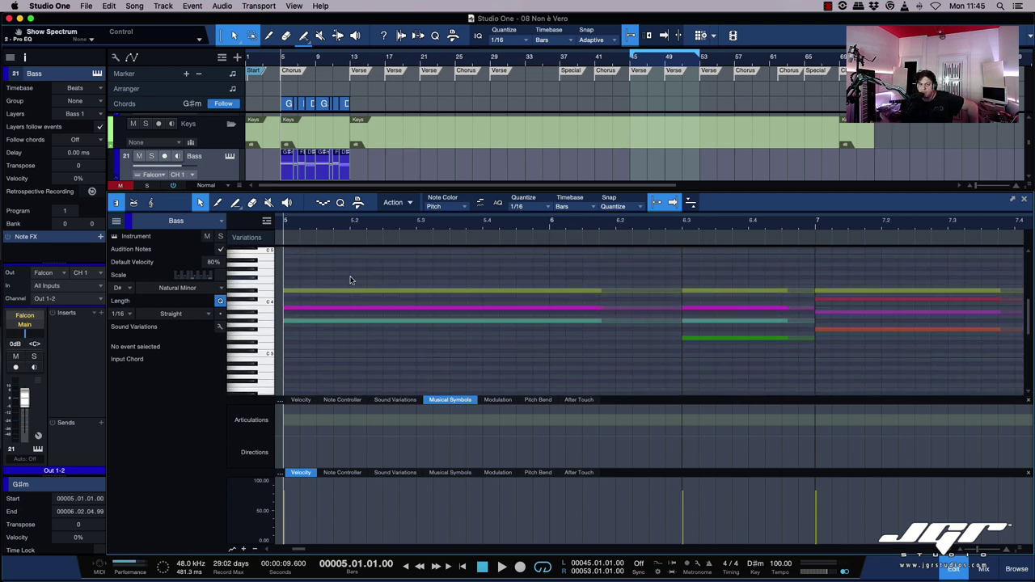
{"action": "left_click", "coordinate": [359, 308]}
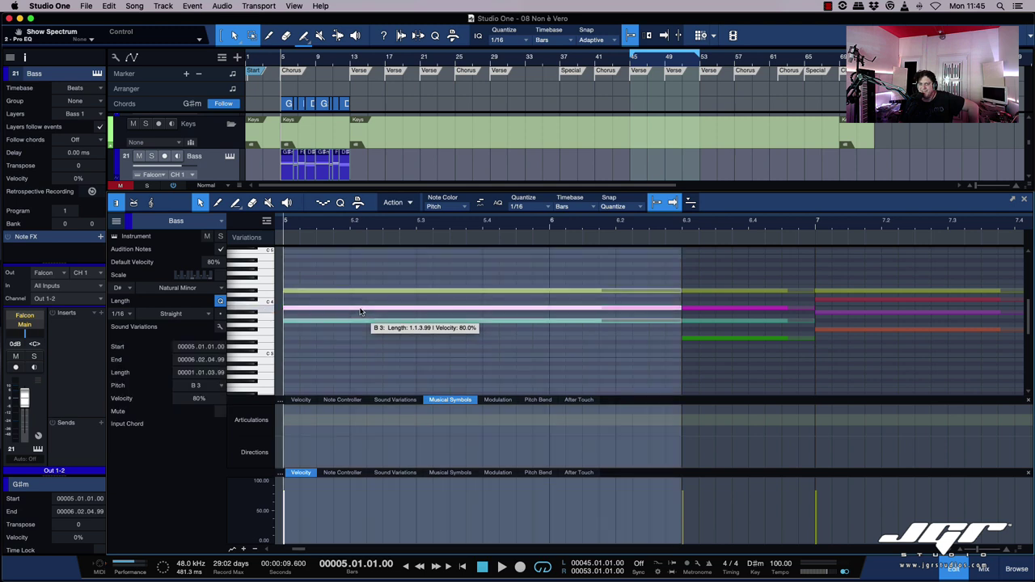
{"action": "left_click", "coordinate": [307, 375]}
{"action": "left_click", "coordinate": [340, 308]}
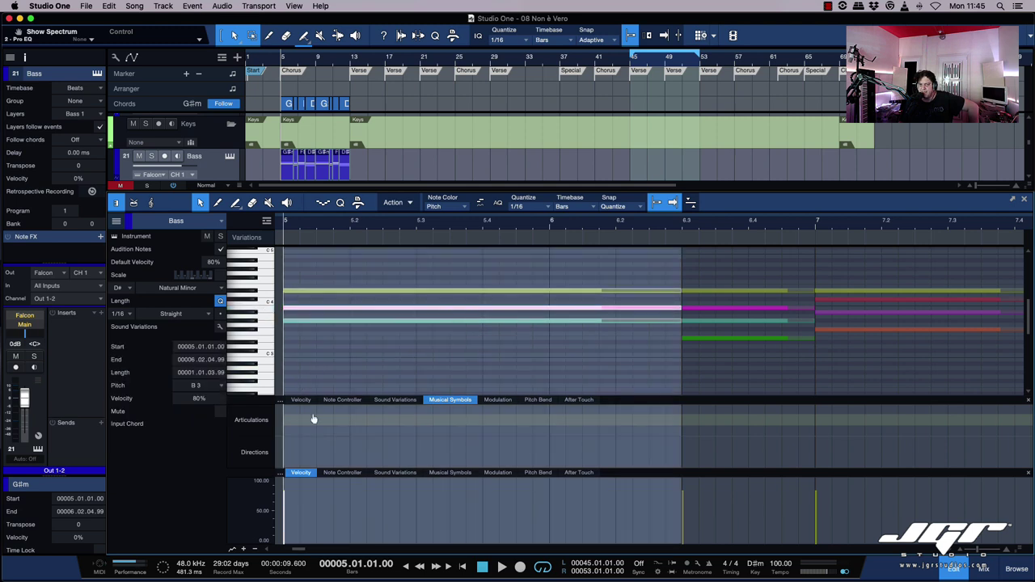
{"action": "left_click", "coordinate": [194, 385]}
{"action": "type", "text": "B4"}
{"action": "key", "text": "Return"}
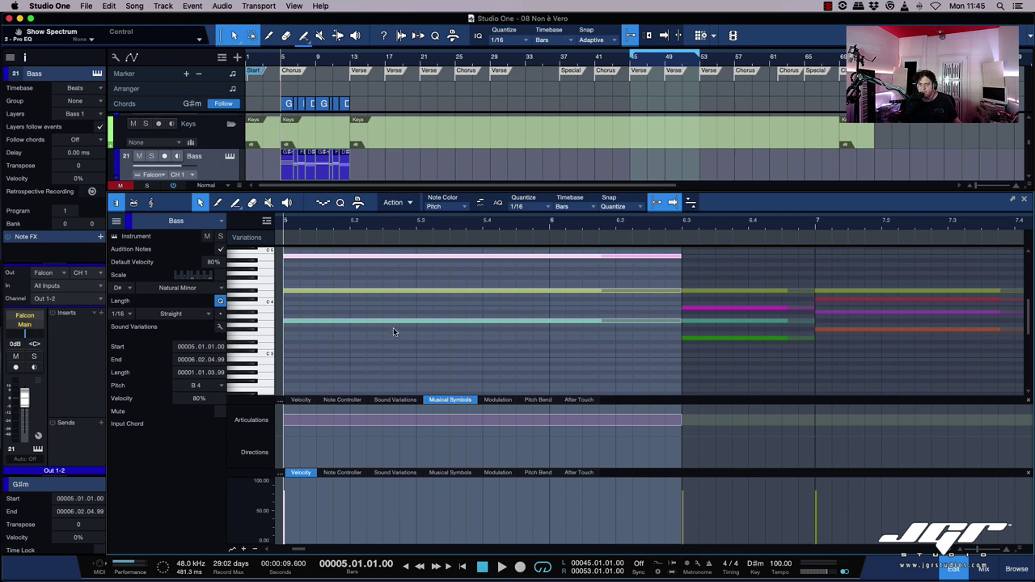